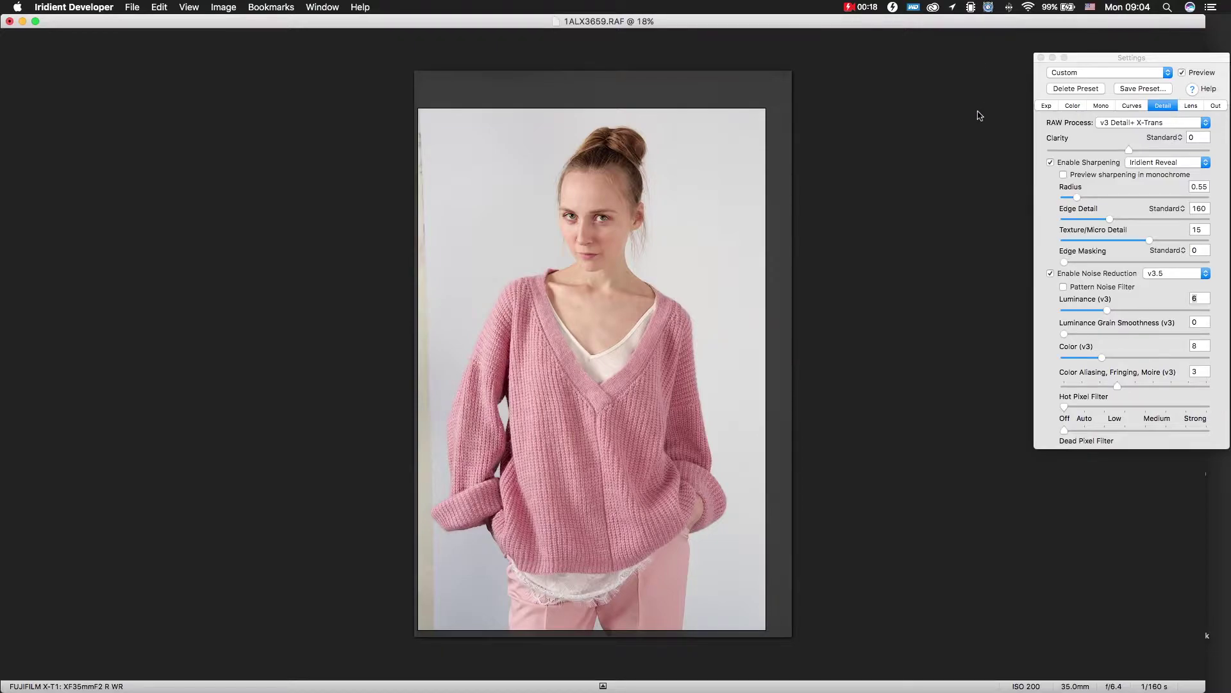
Step: Select the Luminance noise reduction field and zoom the portrait to 100% on the model's face
{"action": "left_click", "coordinate": [1163, 108]}
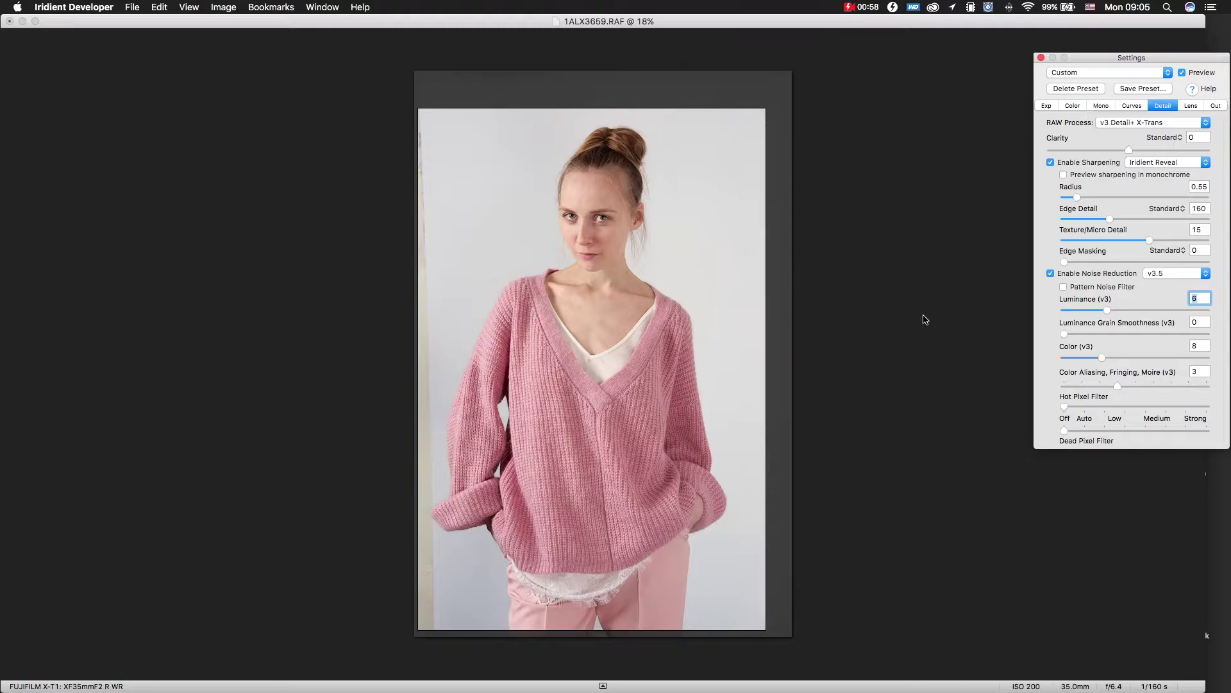
{"action": "left_click", "coordinate": [586, 222]}
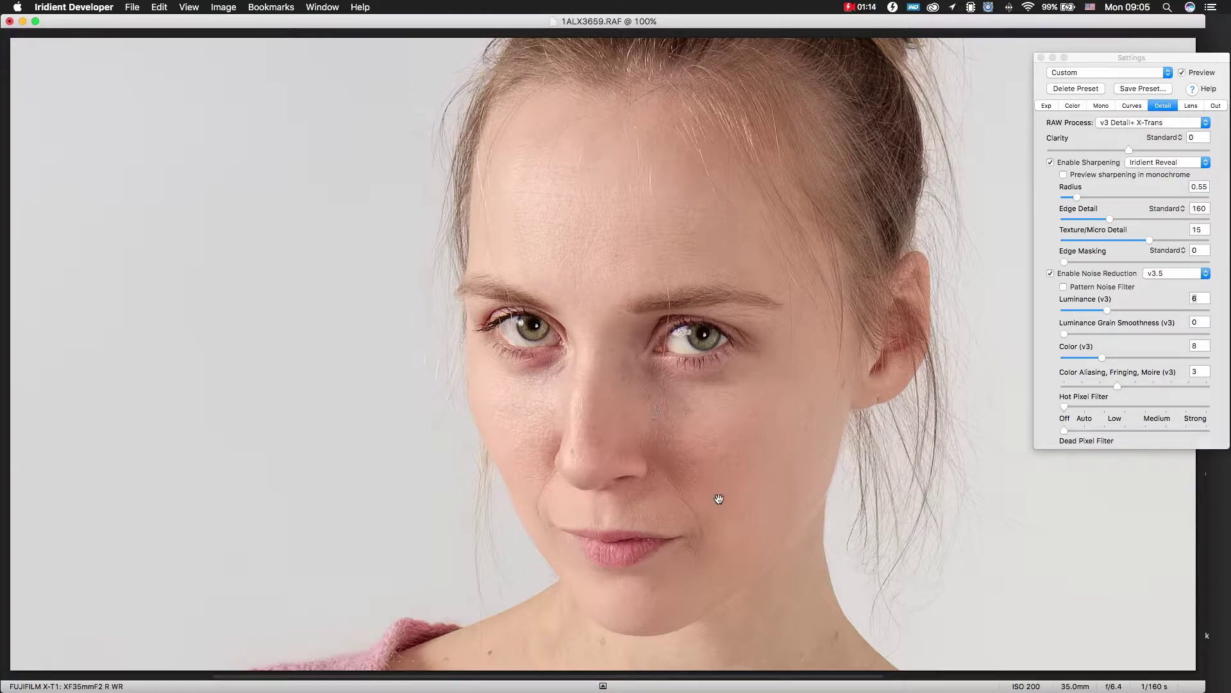
Step: Pan the 100% view across the shoulders, chest and neckline, then back to the face
{"action": "left_click_drag", "start_coordinate": [722, 520], "coordinate": [668, 269]}
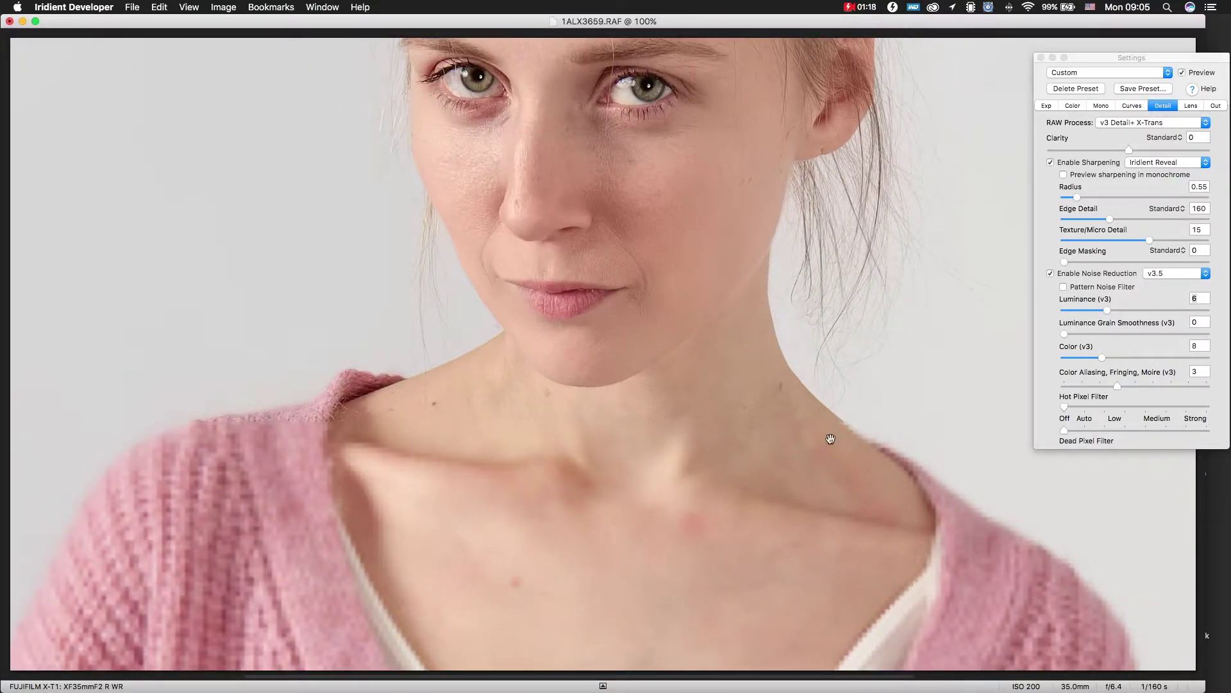
{"action": "left_click_drag", "start_coordinate": [643, 519], "coordinate": [613, 425]}
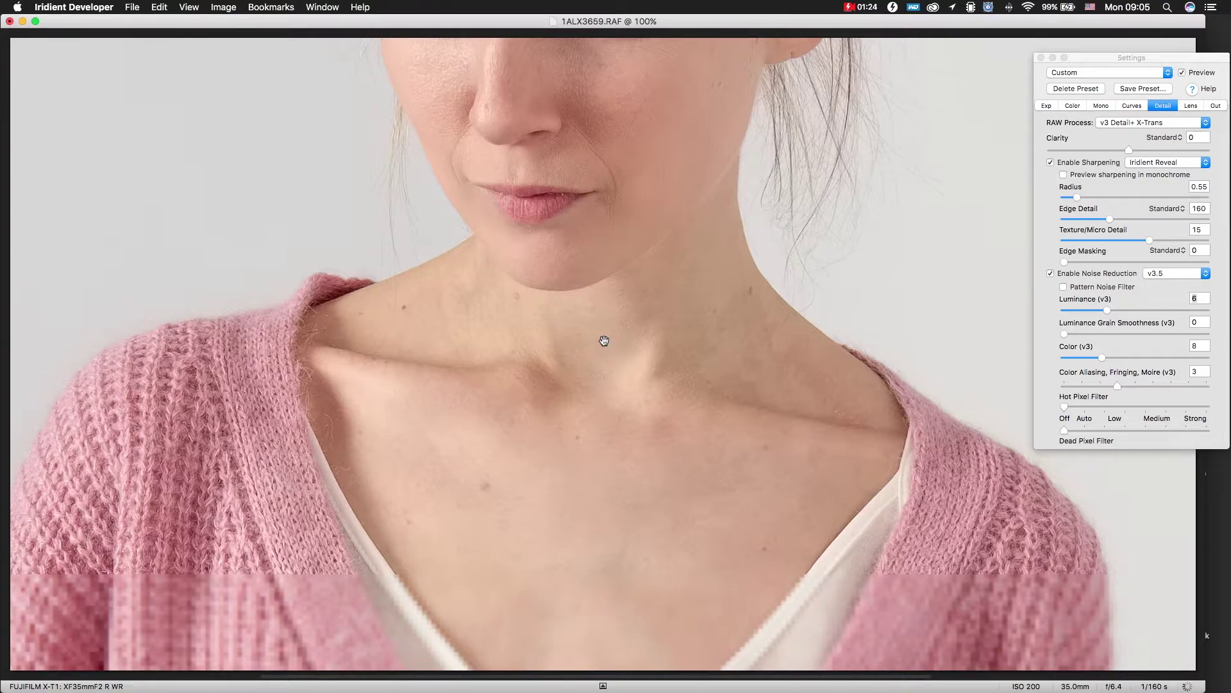
{"action": "mouse_move", "coordinate": [607, 342]}
{"action": "left_mouse_down"}
{"action": "mouse_move", "coordinate": [629, 379]}
{"action": "mouse_move", "coordinate": [625, 429]}
{"action": "left_mouse_up"}
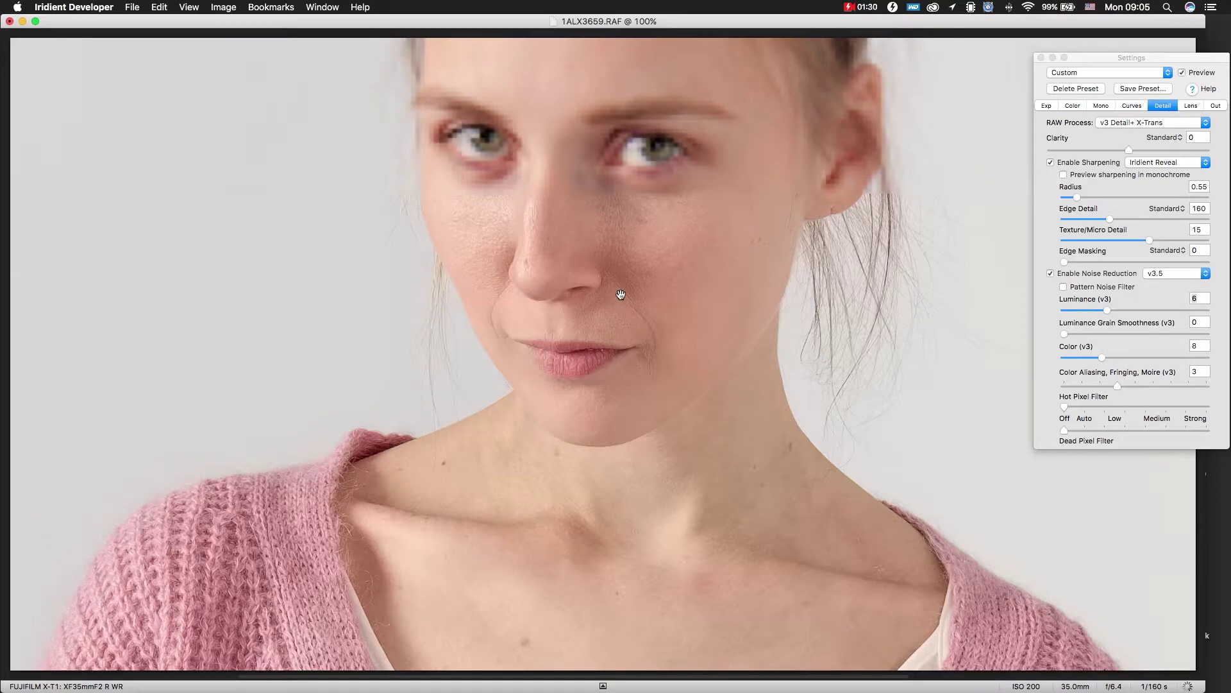
{"action": "left_click_drag", "start_coordinate": [620, 293], "coordinate": [624, 338]}
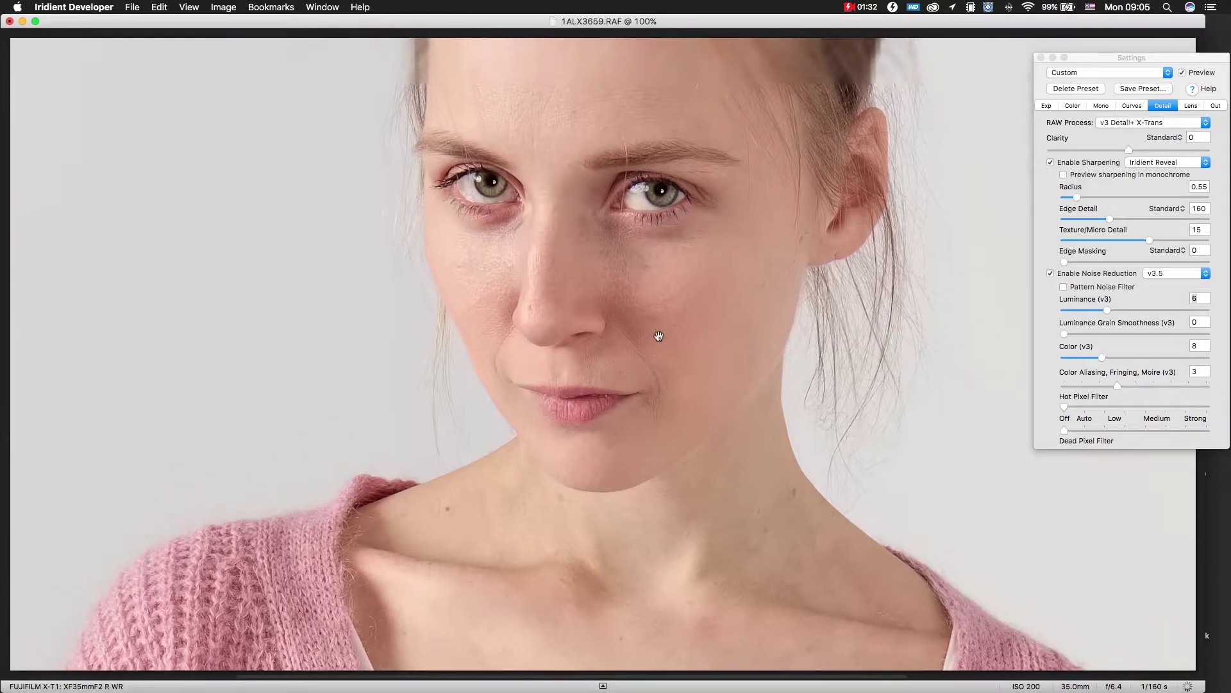
Step: Zero the Luminance, Color (v3) and Color Aliasing sliders and set Hot Pixel Filter to Auto
{"action": "left_click", "coordinate": [1062, 311]}
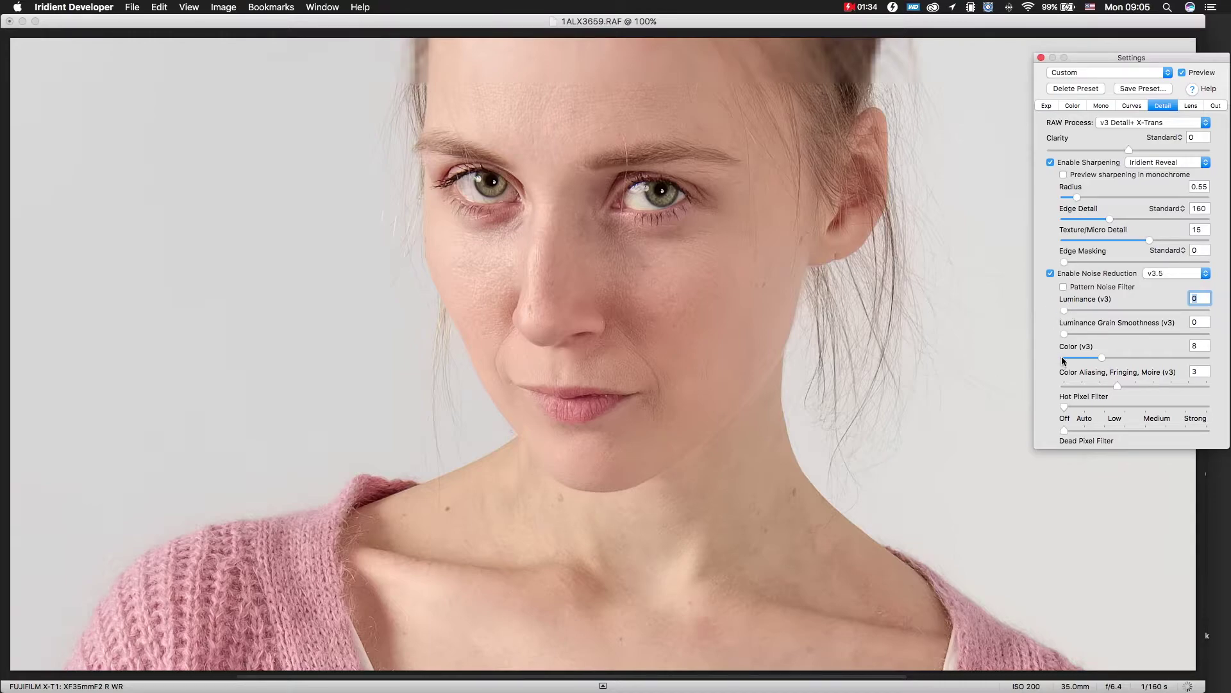
{"action": "left_click", "coordinate": [1063, 358]}
{"action": "left_click", "coordinate": [1064, 386]}
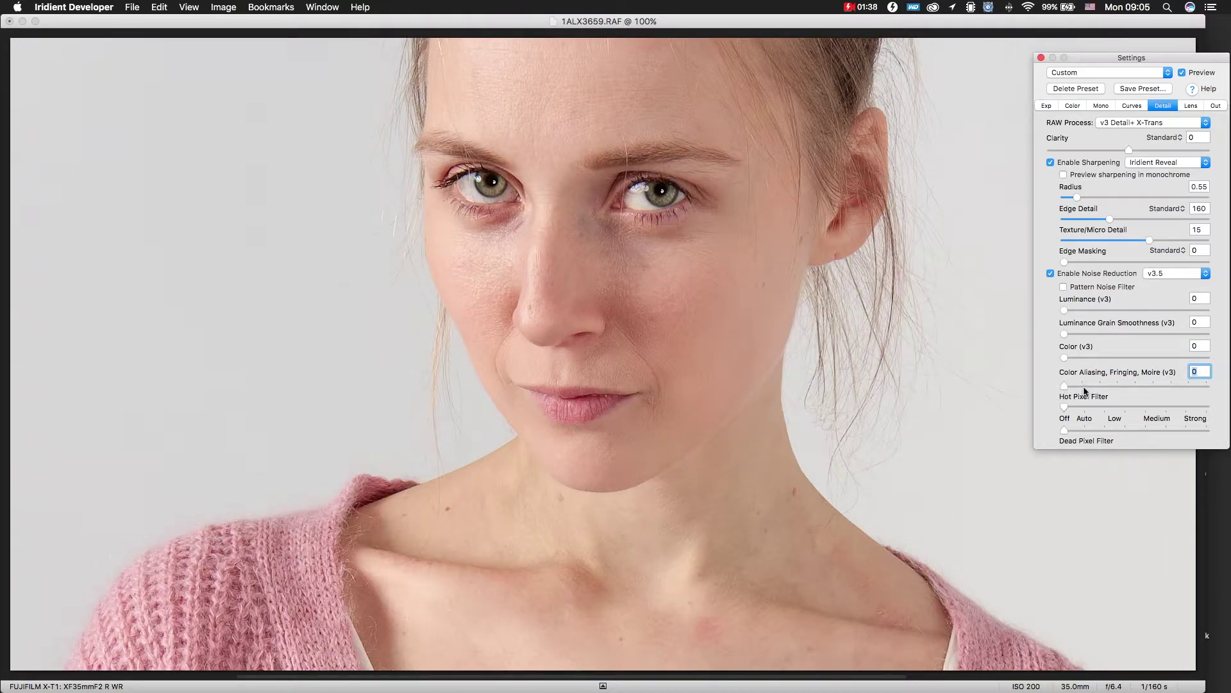
{"action": "left_click", "coordinate": [1085, 407]}
{"action": "left_click_drag", "start_coordinate": [701, 289], "coordinate": [657, 360]}
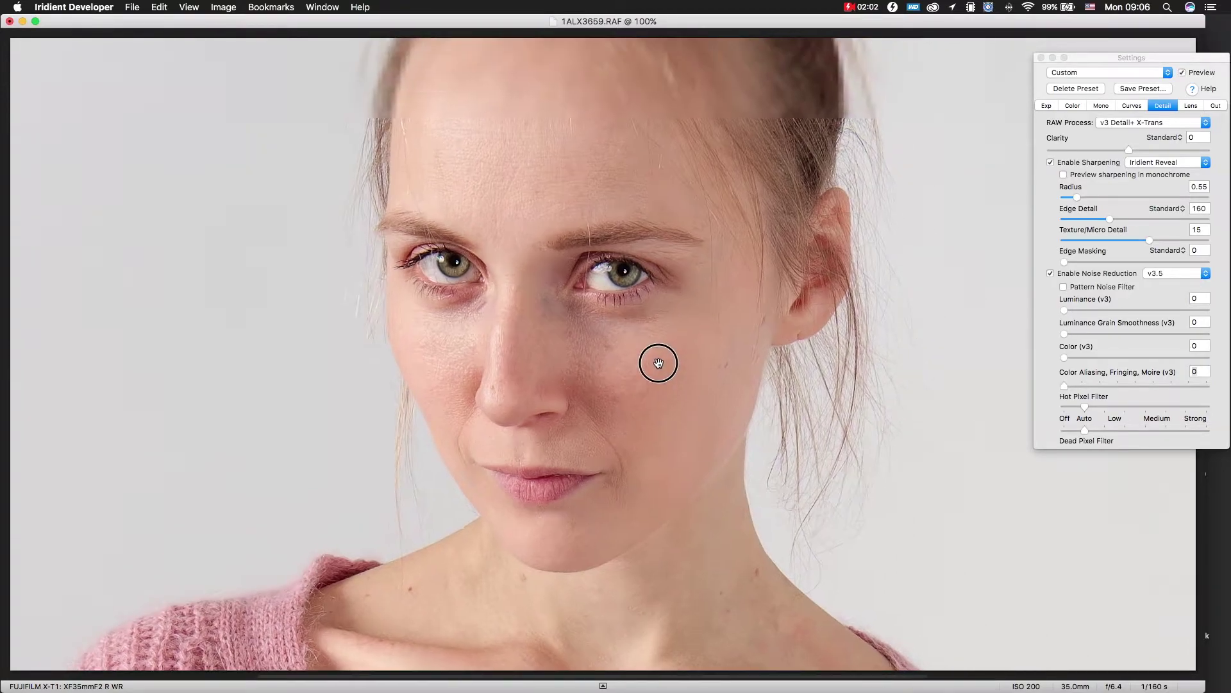
{"action": "left_click", "coordinate": [1136, 381]}
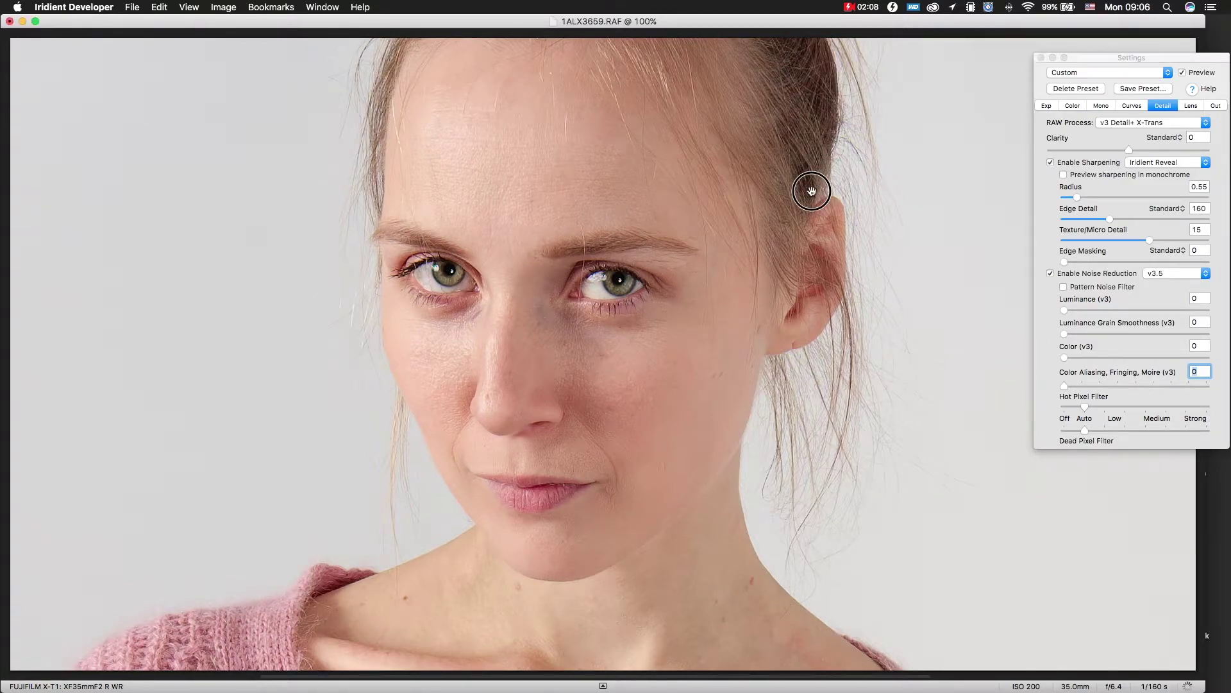
{"action": "left_click_drag", "start_coordinate": [801, 105], "coordinate": [864, 291]}
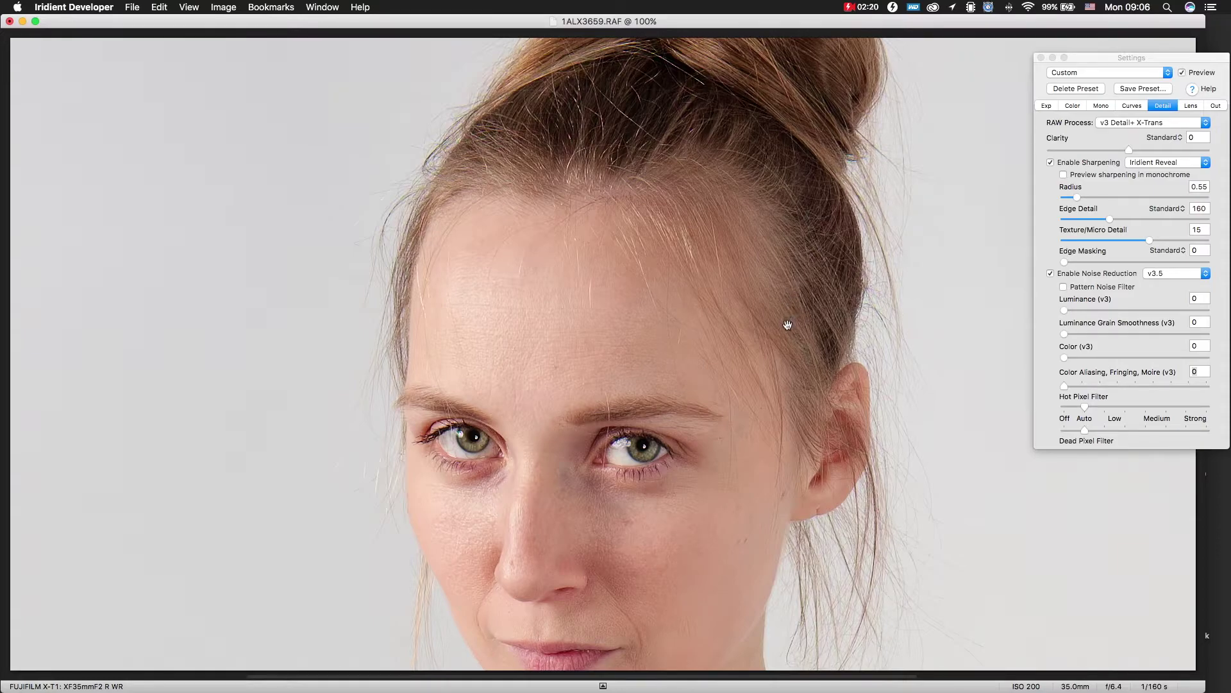
{"action": "left_click_drag", "start_coordinate": [789, 327], "coordinate": [798, 218]}
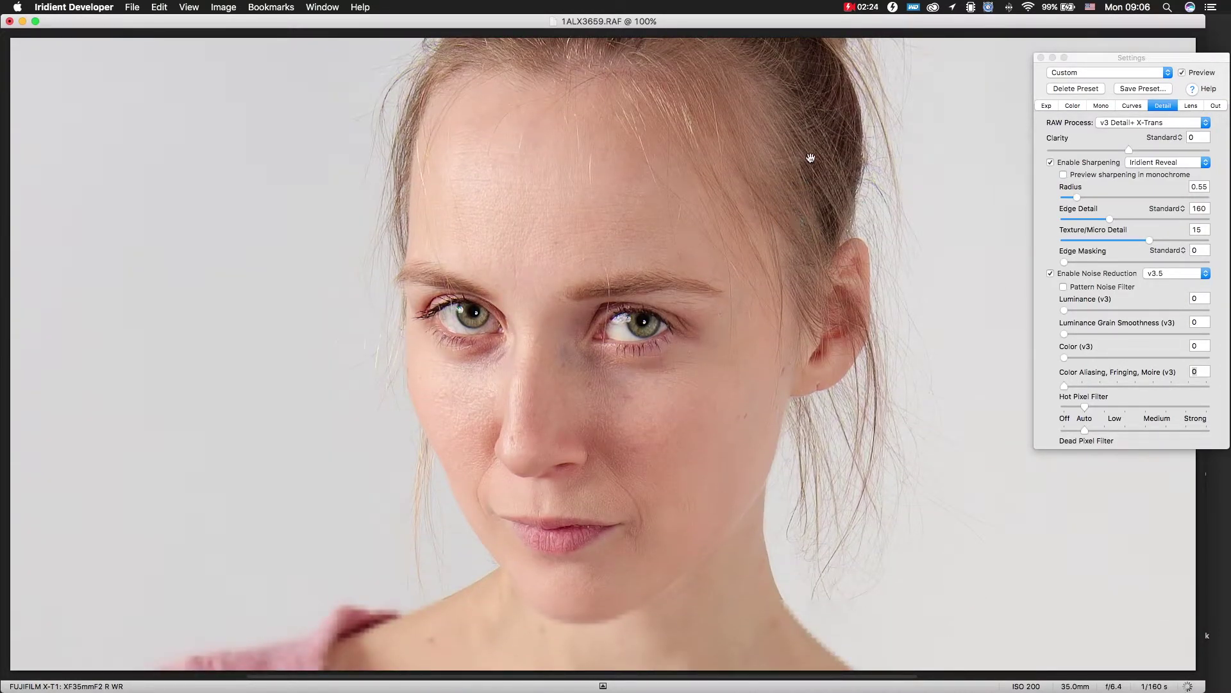
{"action": "left_click_drag", "start_coordinate": [811, 140], "coordinate": [805, 231]}
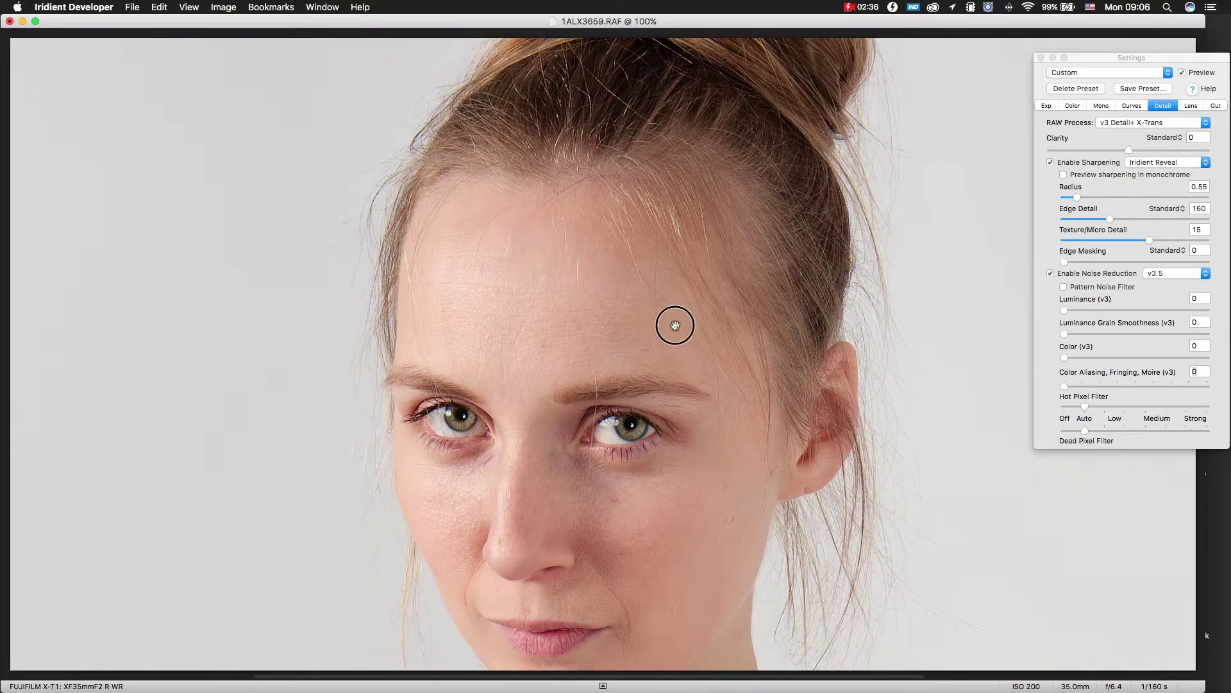
{"action": "left_click_drag", "start_coordinate": [676, 325], "coordinate": [728, 199]}
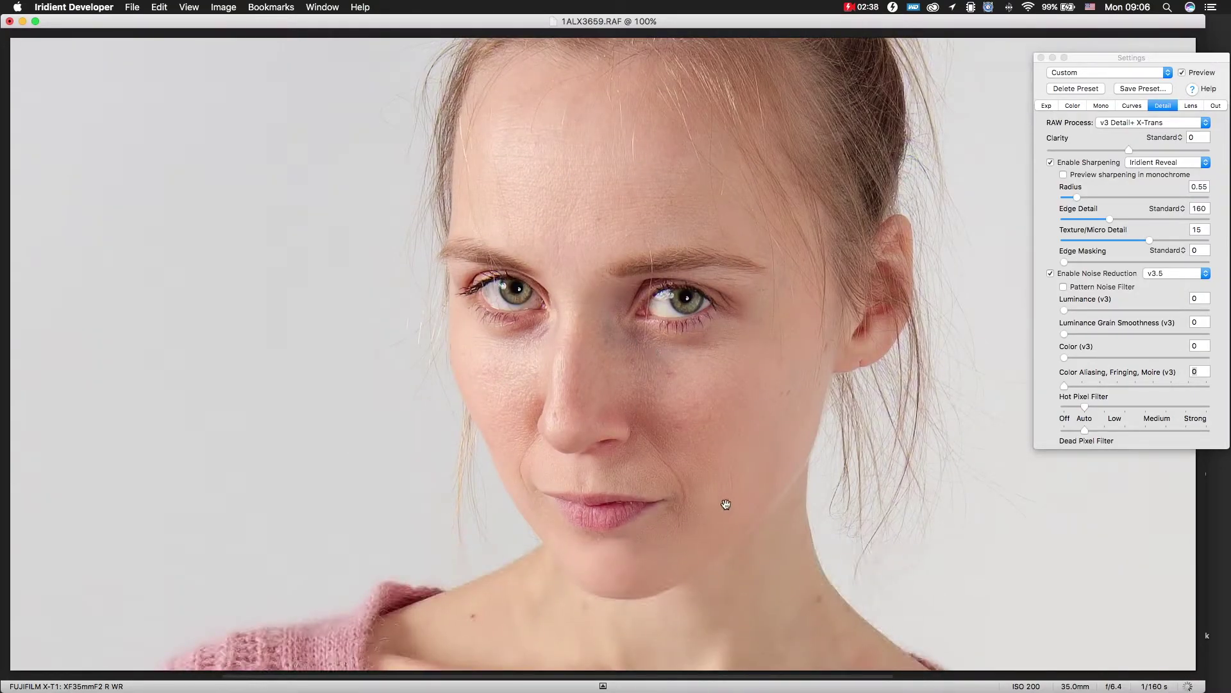
{"action": "left_click_drag", "start_coordinate": [717, 538], "coordinate": [679, 267]}
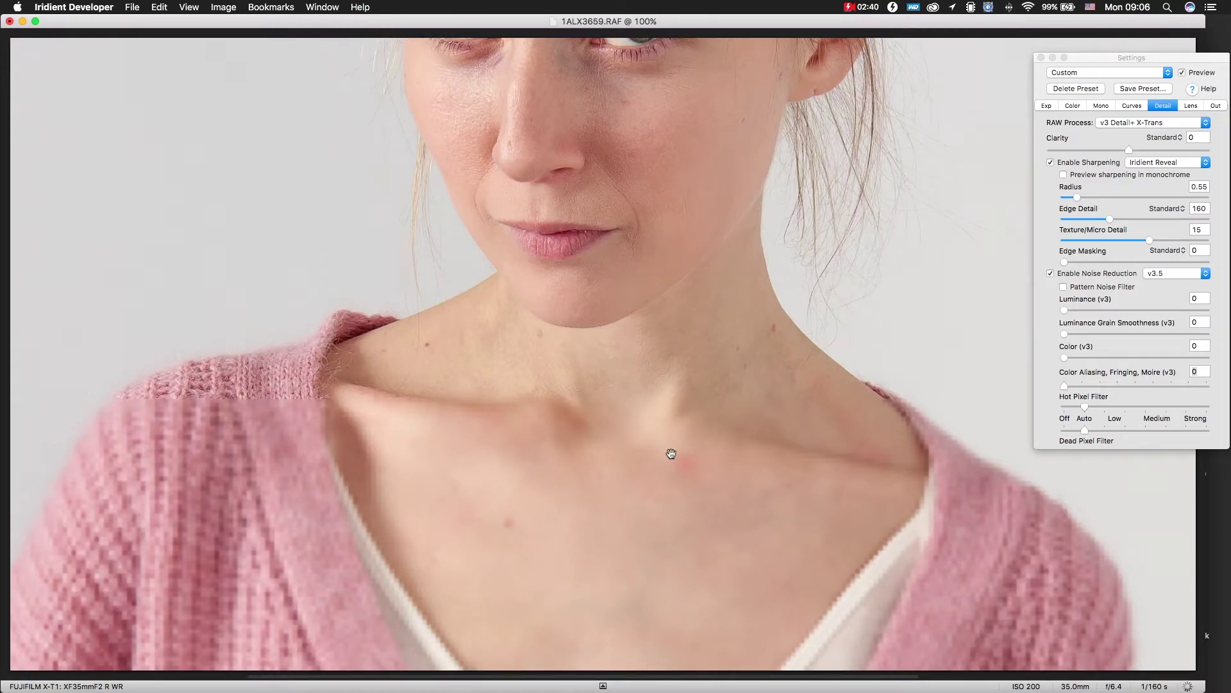
{"action": "key", "text": "super+0"}
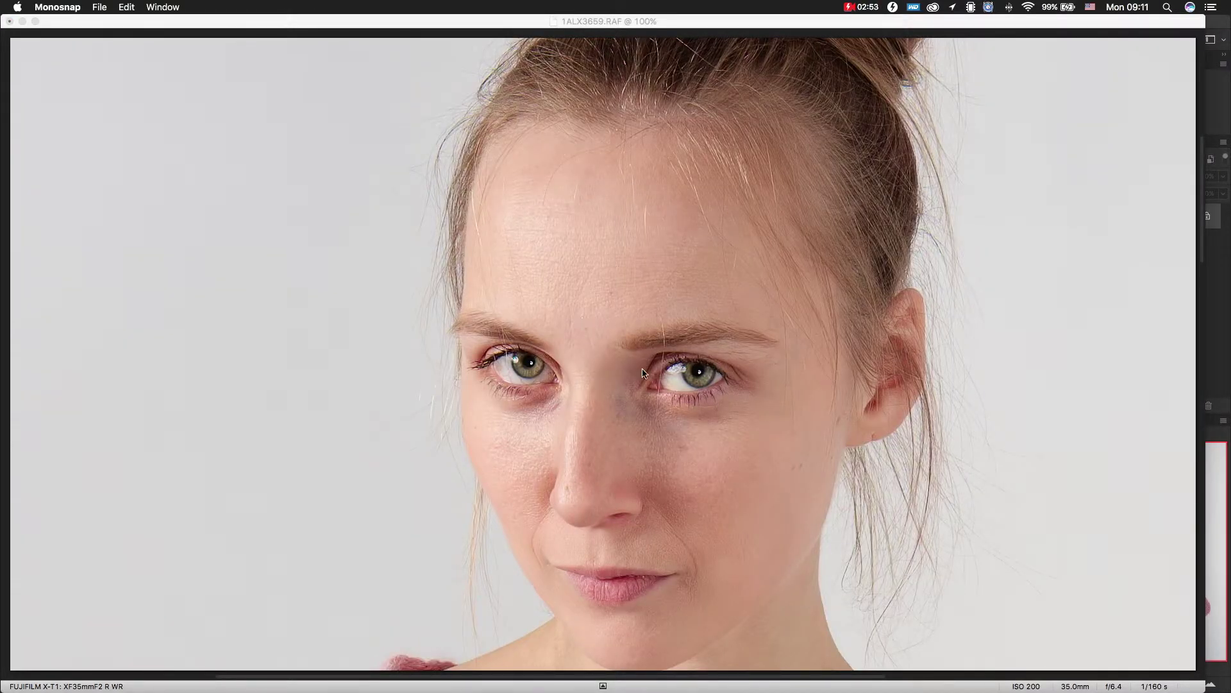
Step: Switch from Iridient Developer to the Photoshop window through Mission Control (F3)
{"action": "left_click", "coordinate": [214, 270]}
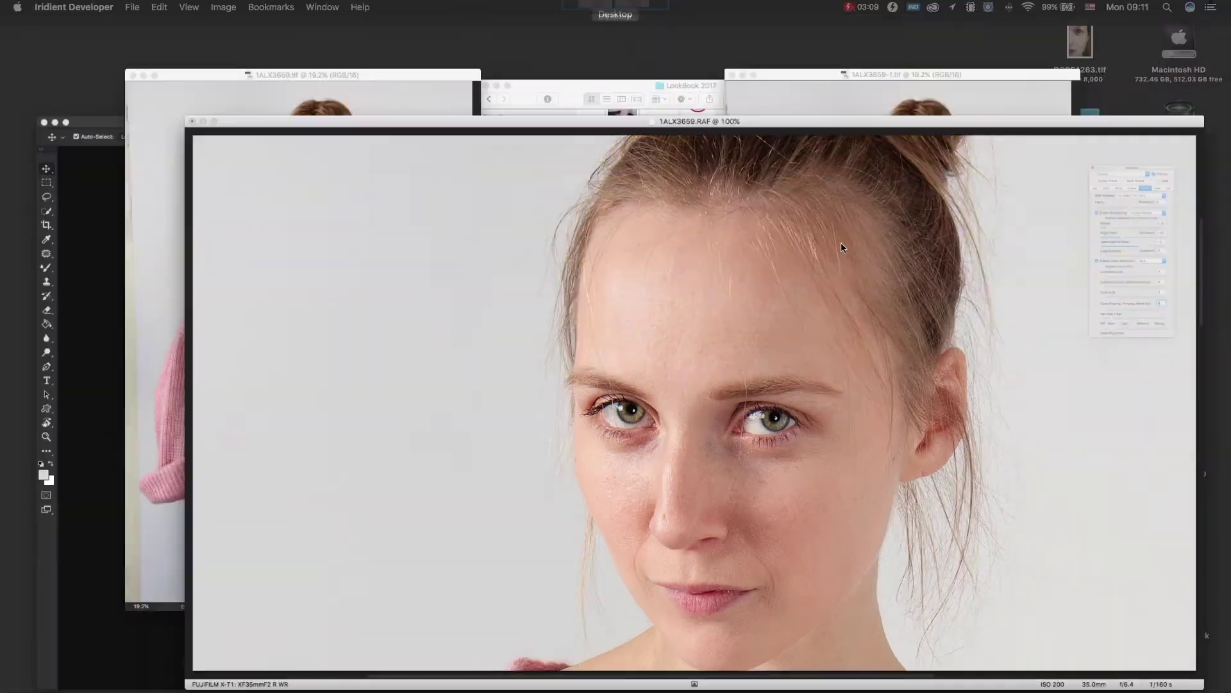
{"action": "key", "text": "F3"}
{"action": "left_click", "coordinate": [391, 517]}
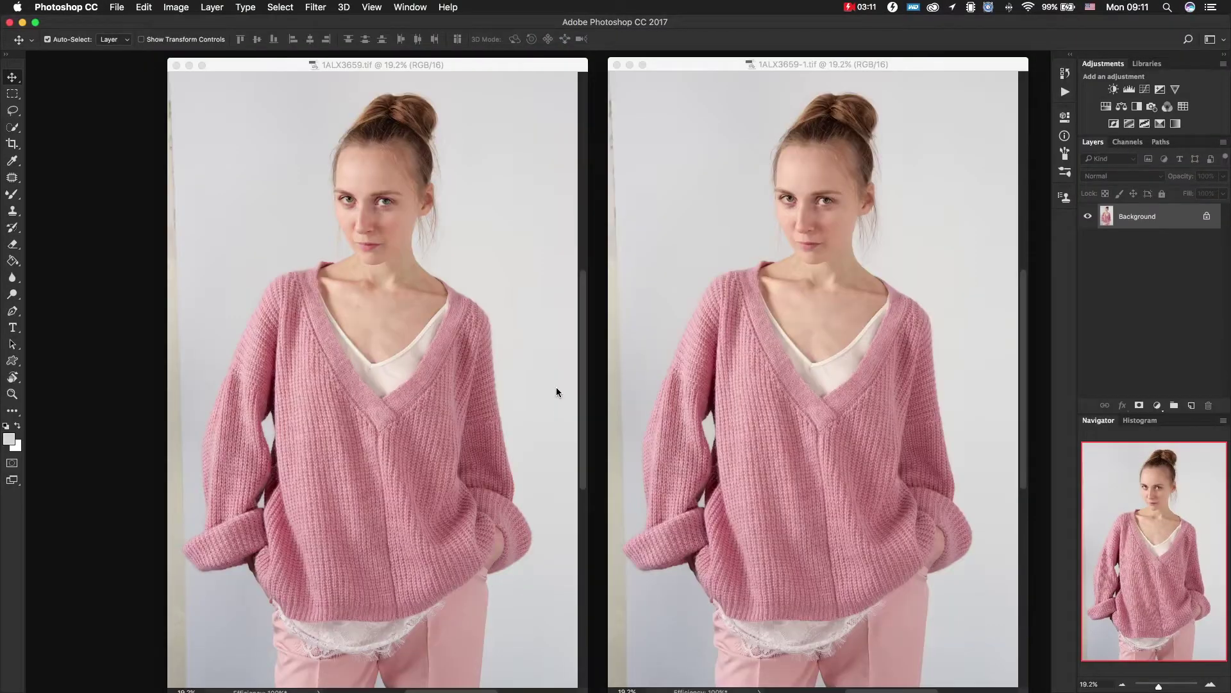
{"action": "left_click", "coordinate": [469, 67]}
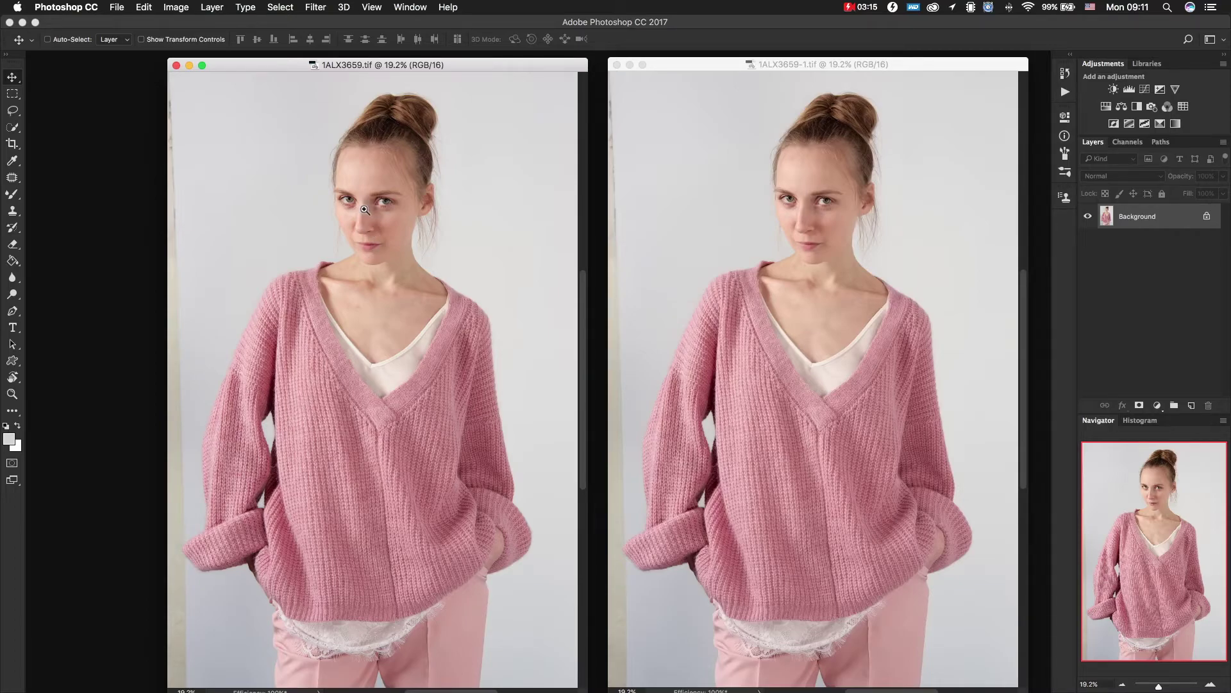
{"action": "scroll", "coordinate": [371, 217], "scroll_direction": "up", "scroll_amount": 5}
{"action": "key", "text": "ctrl+space"}
{"action": "scroll", "coordinate": [444, 214], "scroll_direction": "up", "scroll_amount": 3}
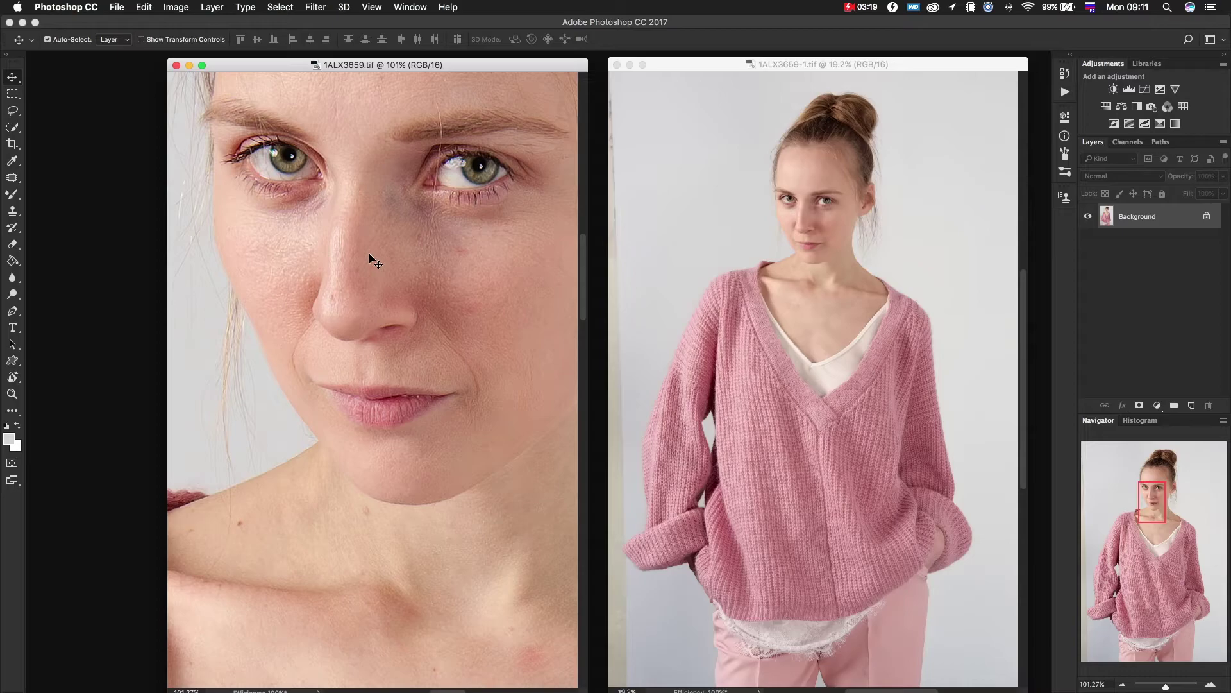
{"action": "key", "text": "super+0"}
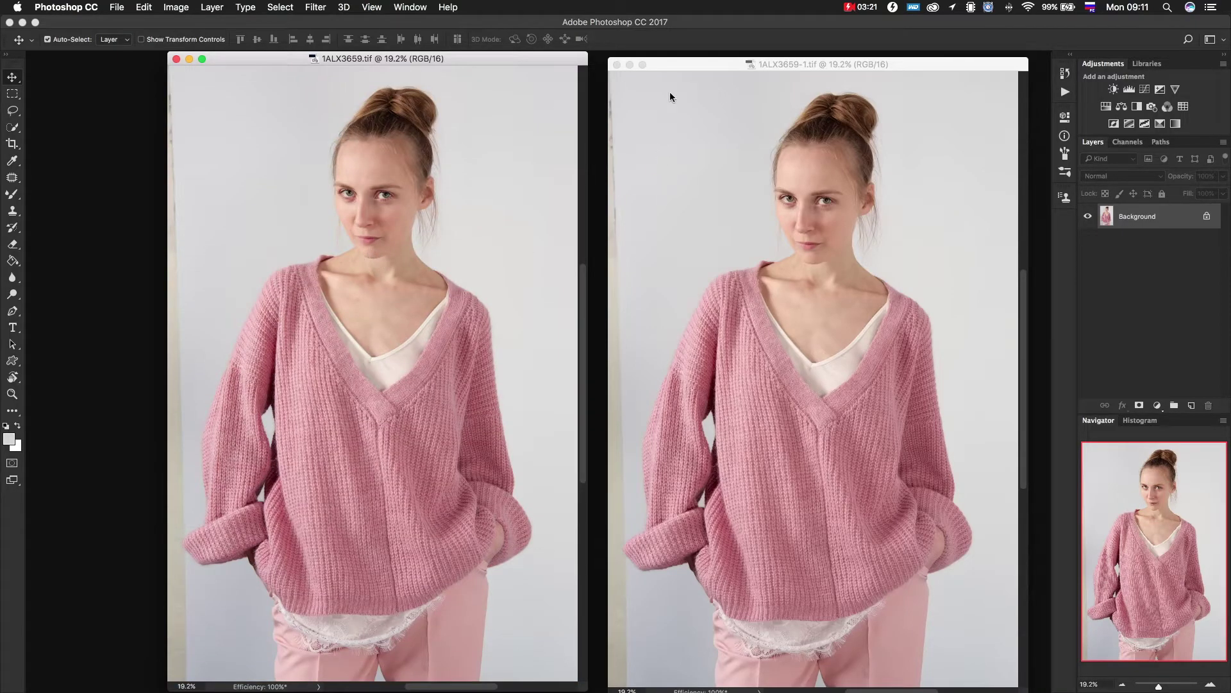
{"action": "left_click", "coordinate": [677, 62]}
{"action": "left_click_drag", "start_coordinate": [851, 204], "coordinate": [905, 216]}
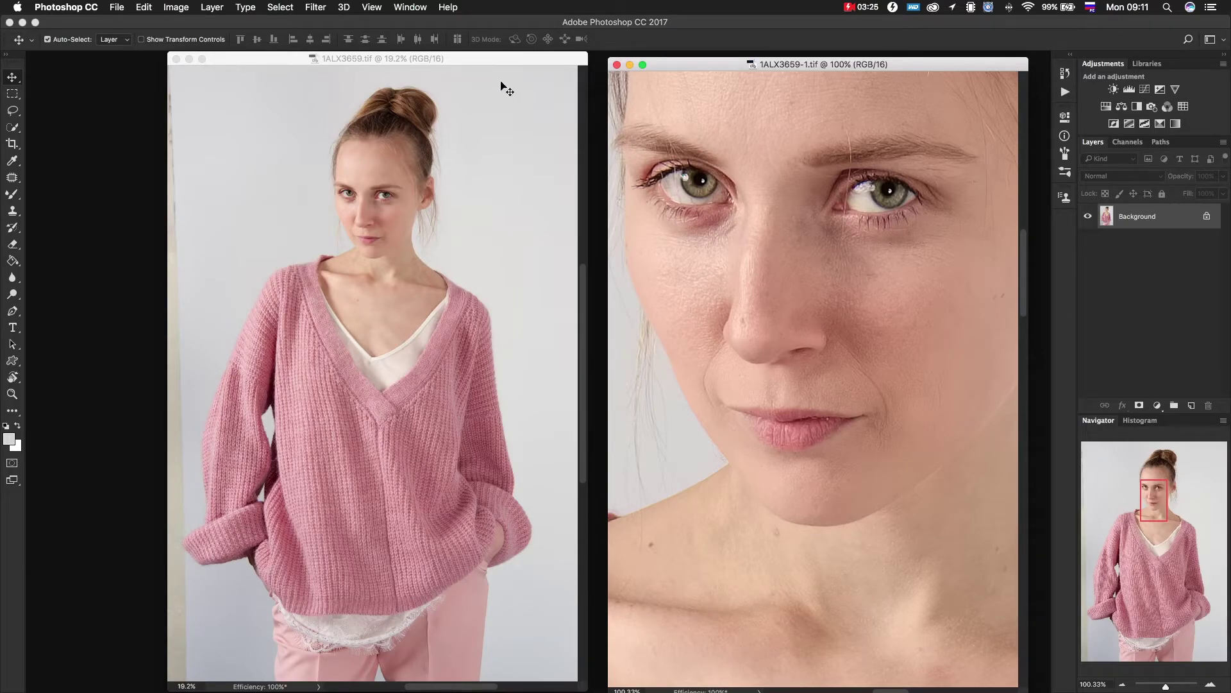
{"action": "left_click", "coordinate": [501, 58]}
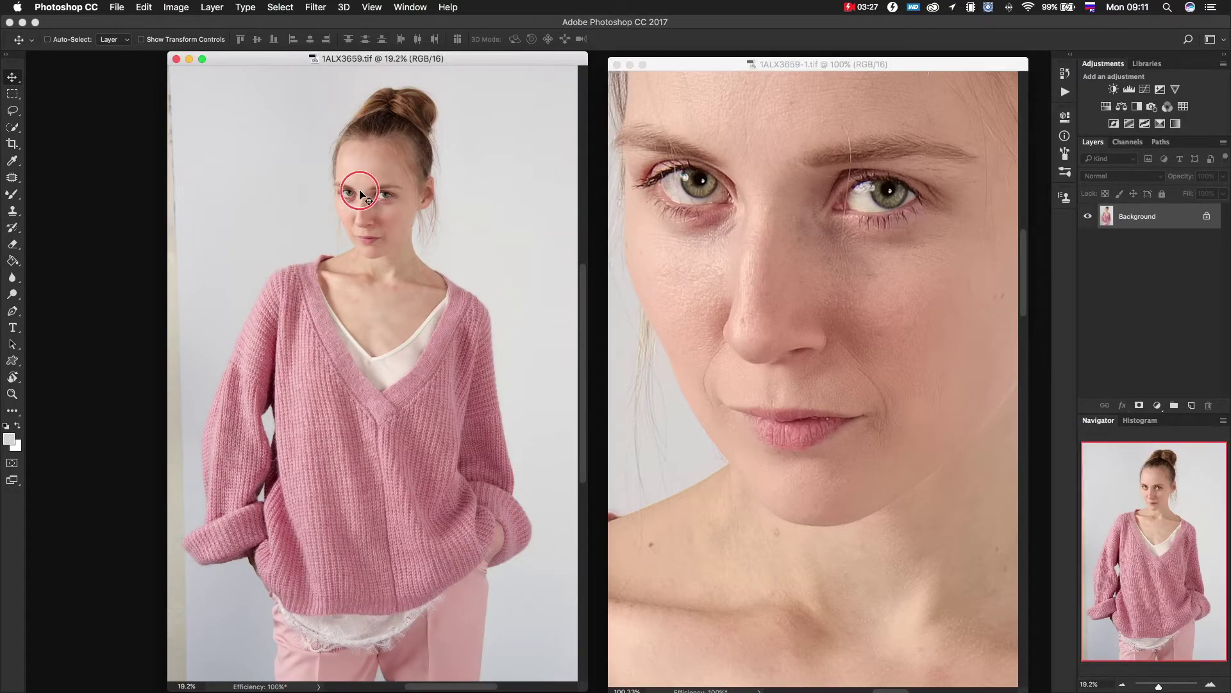
{"action": "left_click_drag", "start_coordinate": [365, 192], "coordinate": [481, 206]}
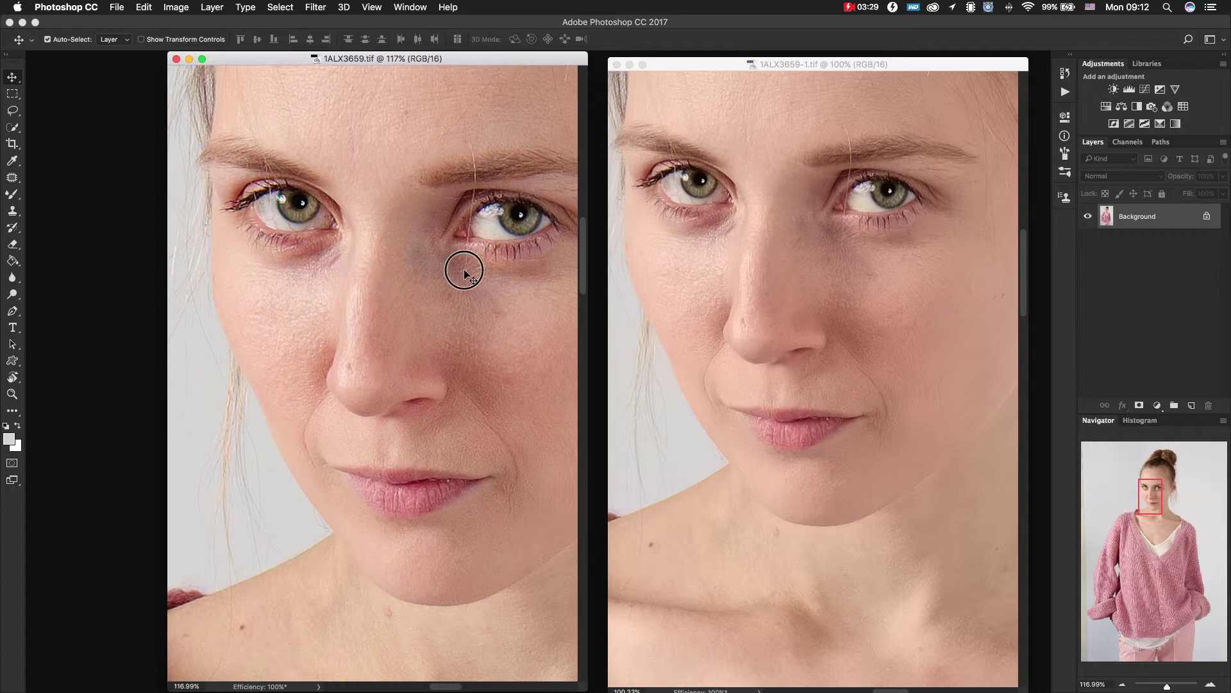
{"action": "mouse_move", "coordinate": [471, 265]}
{"action": "left_mouse_down"}
{"action": "mouse_move", "coordinate": [417, 255]}
{"action": "mouse_move", "coordinate": [432, 252]}
{"action": "left_mouse_up"}
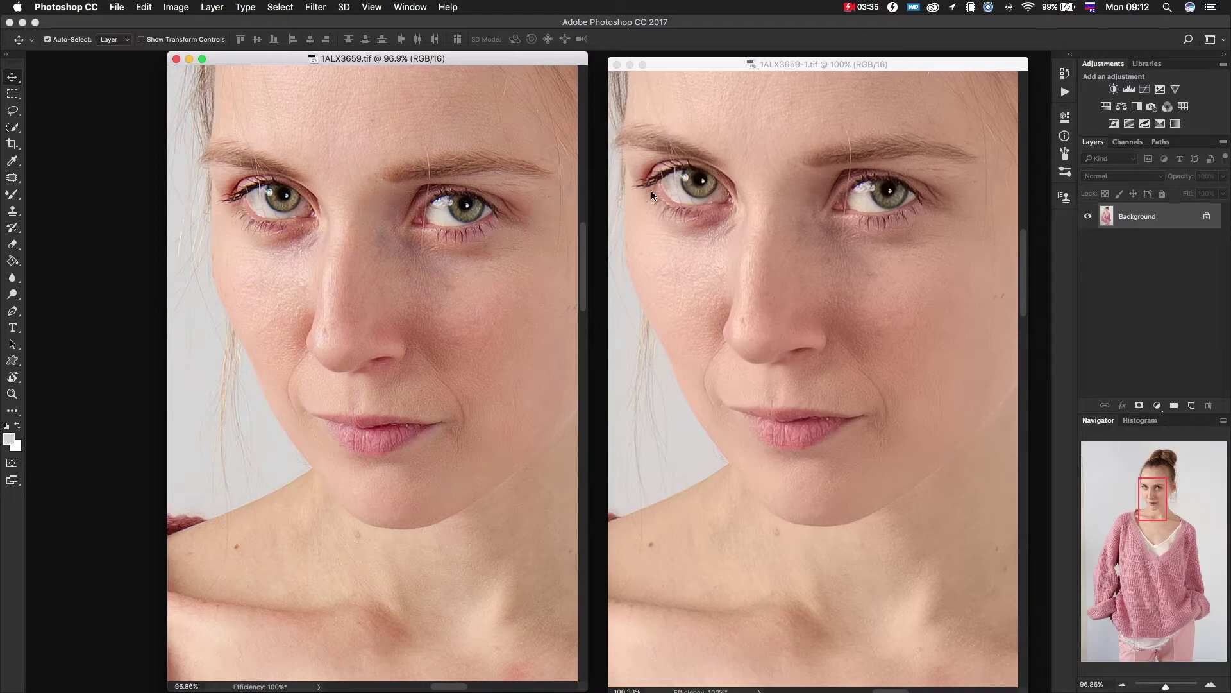
{"action": "key", "text": "super+0"}
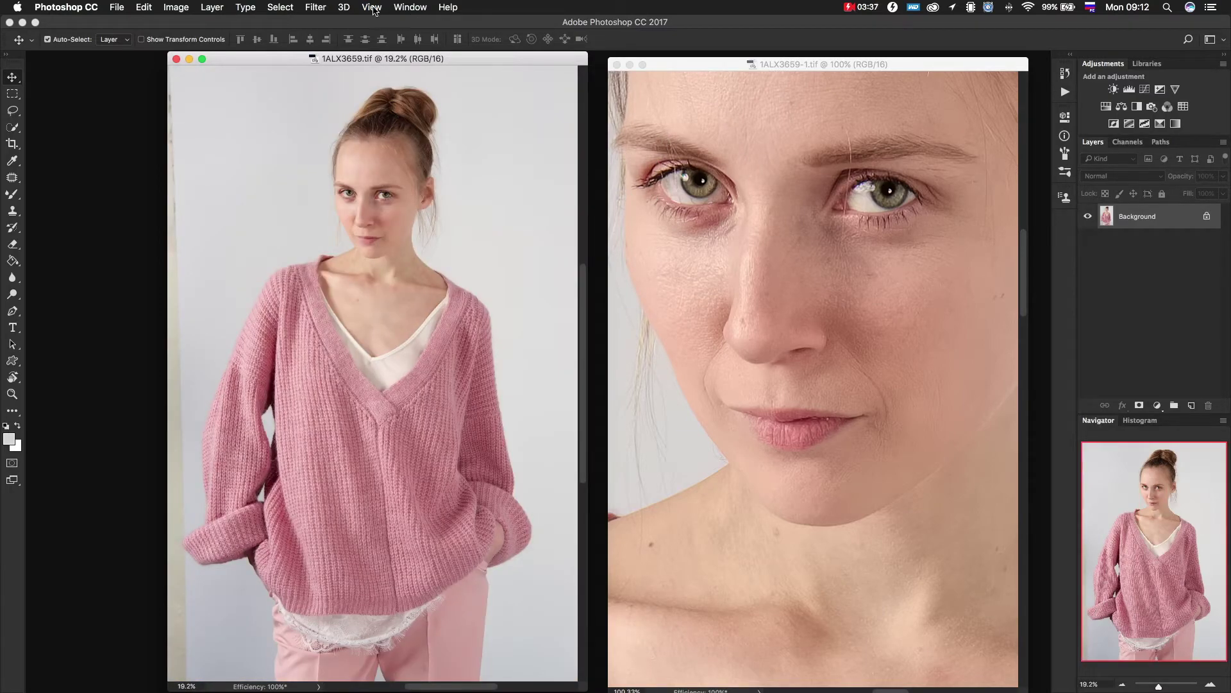
Step: Apply Filter > Blur > Average to the left and right portrait documents
{"action": "left_click", "coordinate": [315, 7]}
{"action": "mouse_move", "coordinate": [321, 171]}
{"action": "left_click", "coordinate": [520, 174]}
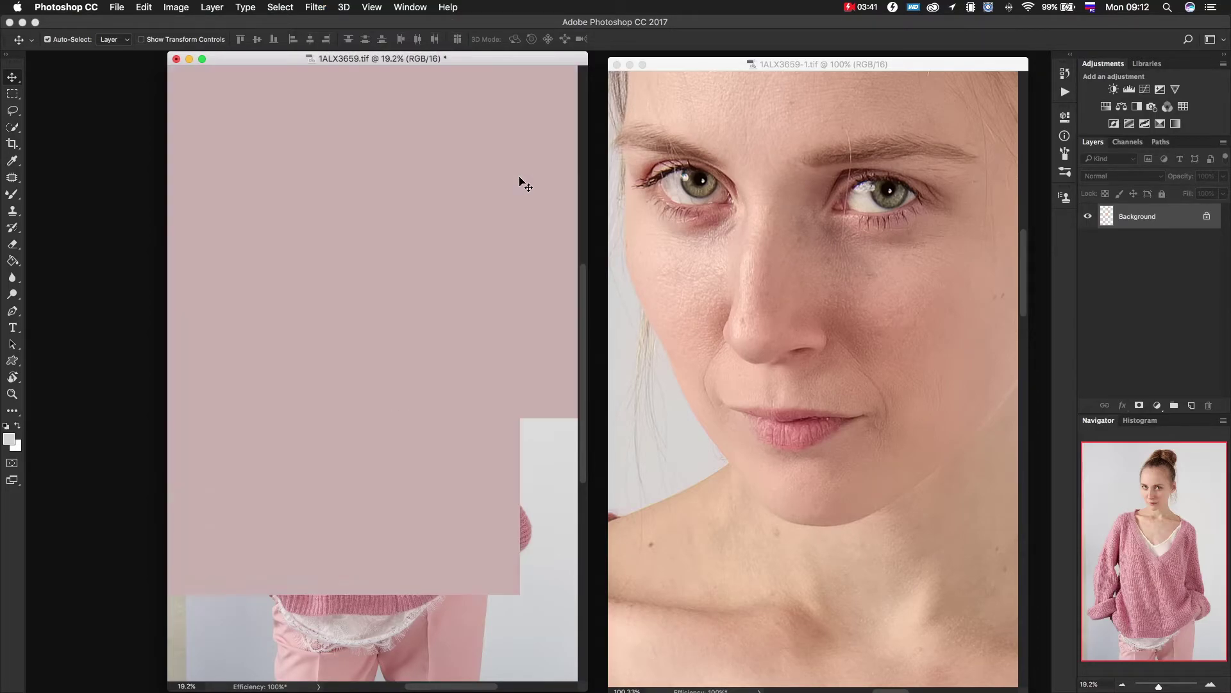
{"action": "left_click", "coordinate": [692, 66]}
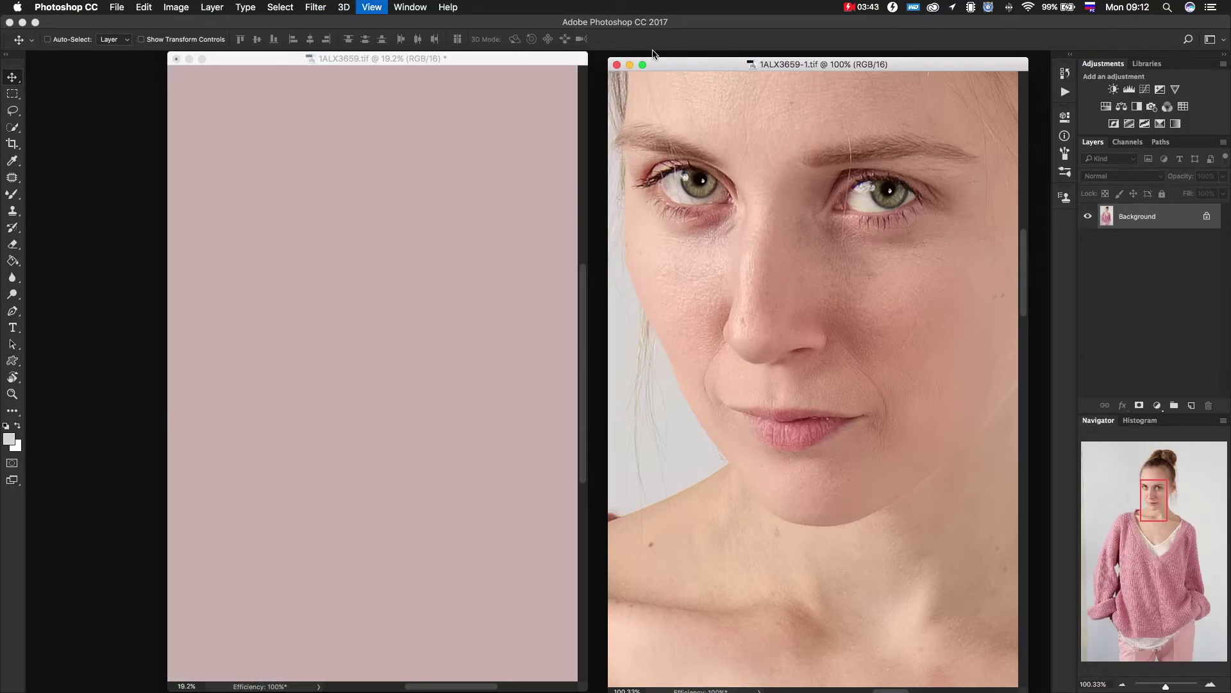
{"action": "key", "text": "super+0"}
{"action": "left_click", "coordinate": [315, 8]}
{"action": "mouse_move", "coordinate": [322, 172]}
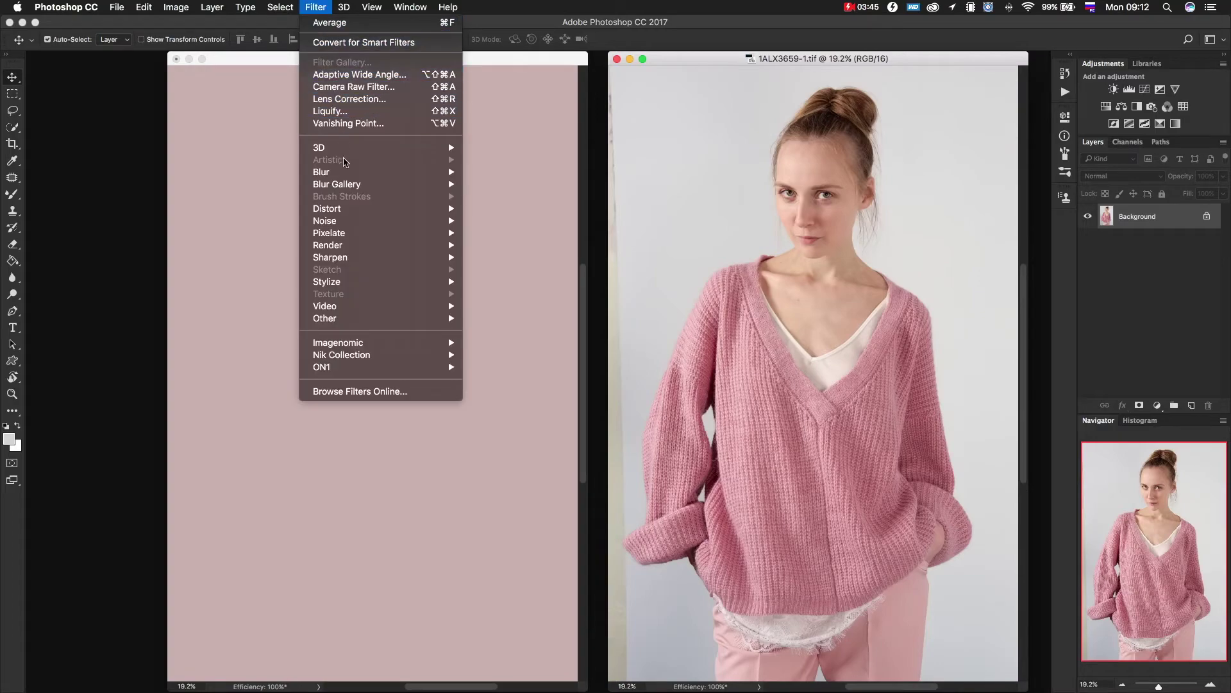
{"action": "left_click", "coordinate": [519, 174]}
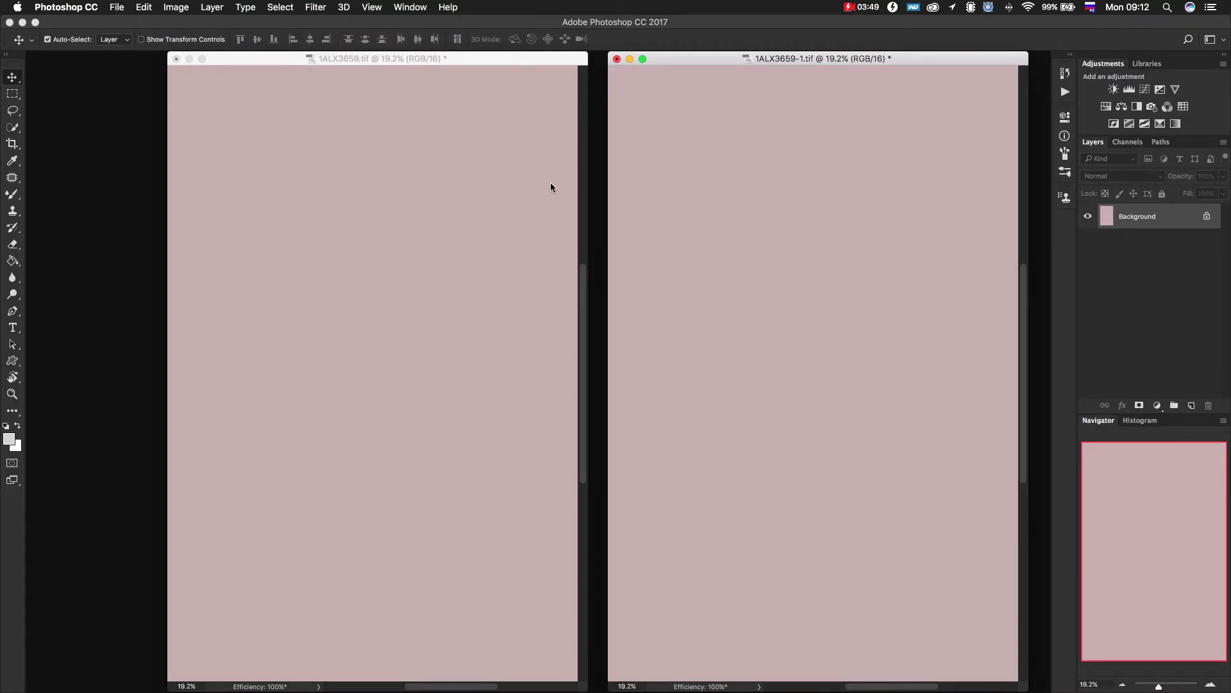
Step: Sample both averaged colours with the Eyedropper and read them in the Info panel
{"action": "left_click", "coordinate": [1065, 164]}
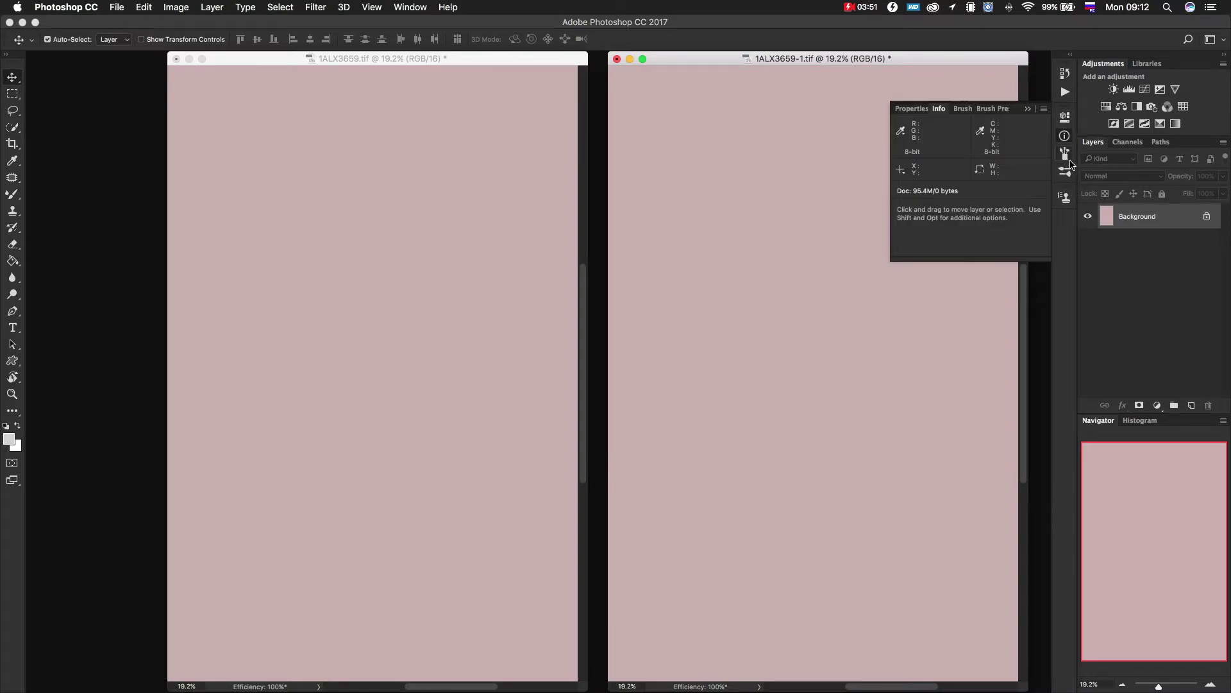
{"action": "left_click", "coordinate": [14, 161]}
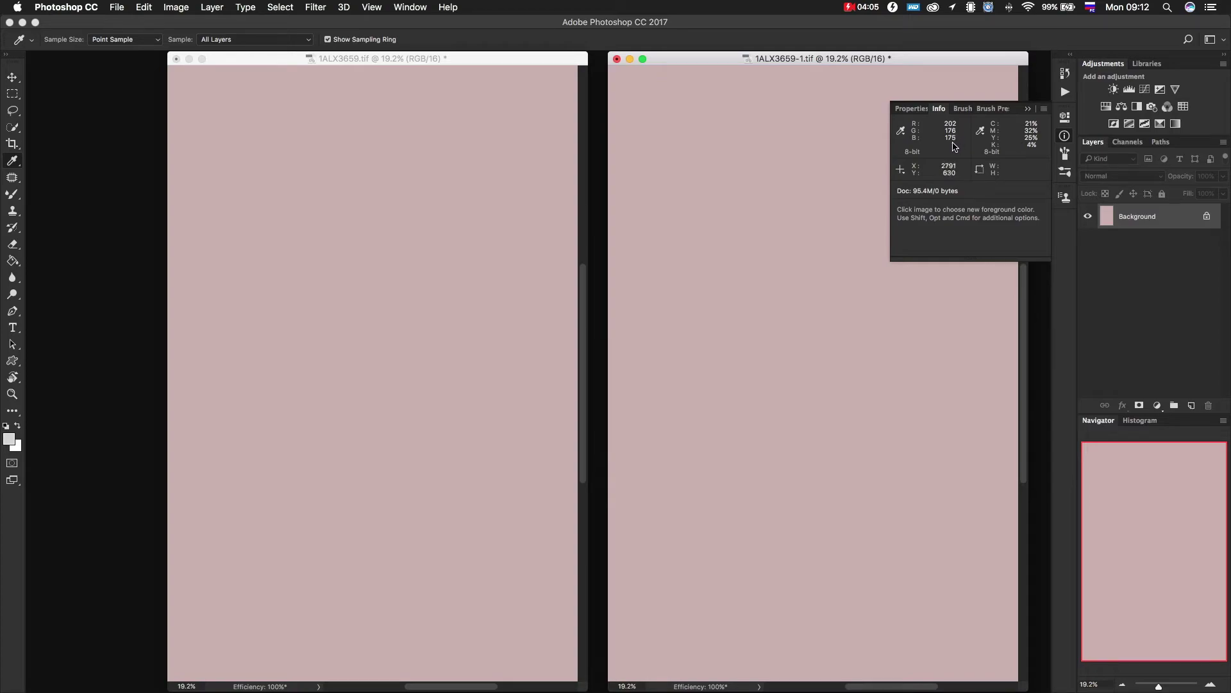
{"action": "left_click", "coordinate": [536, 57]}
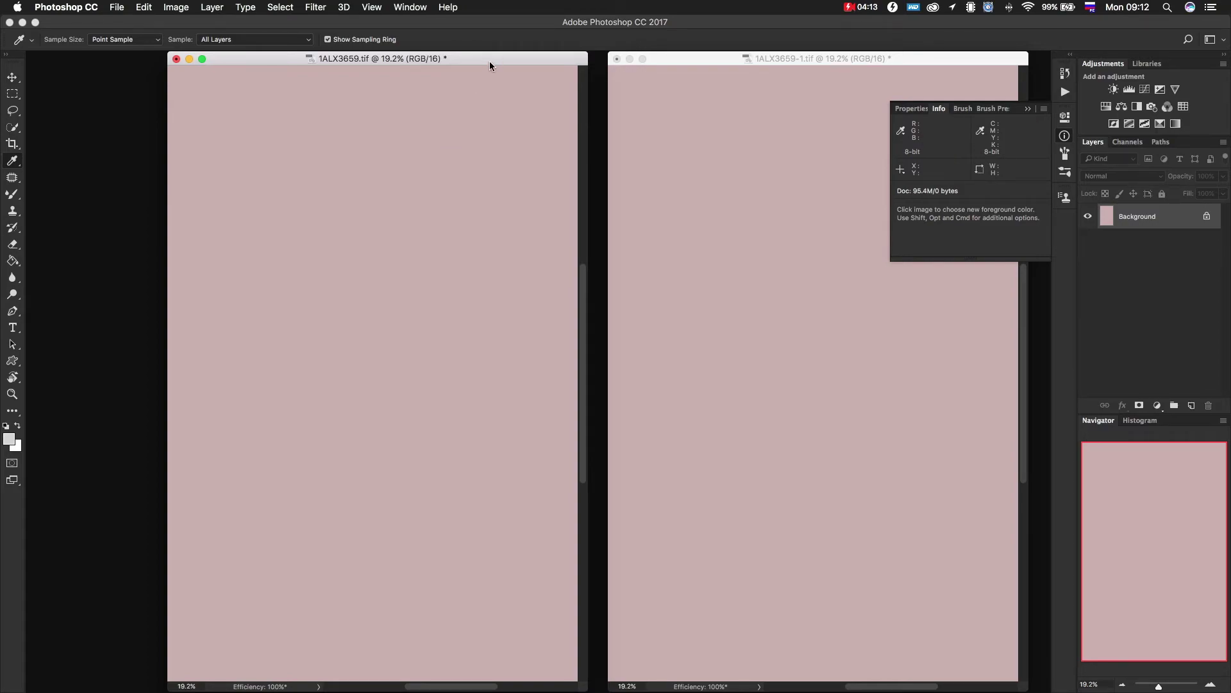
{"action": "left_click", "coordinate": [717, 59]}
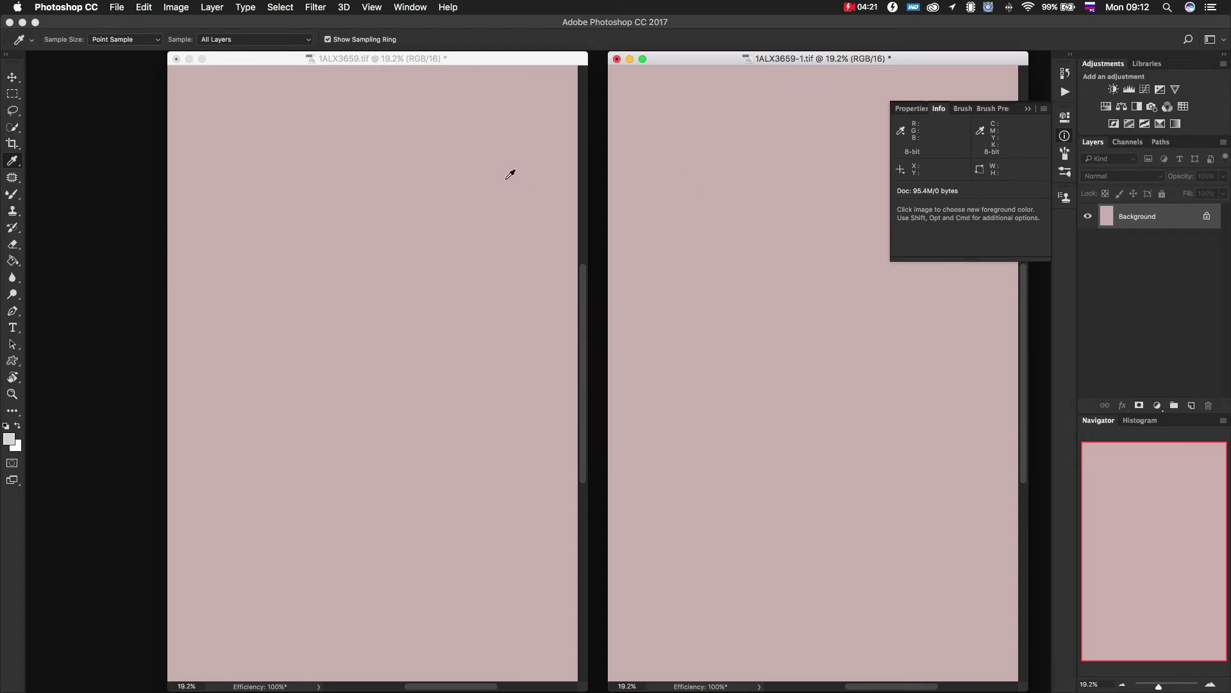
{"action": "left_click", "coordinate": [1064, 137]}
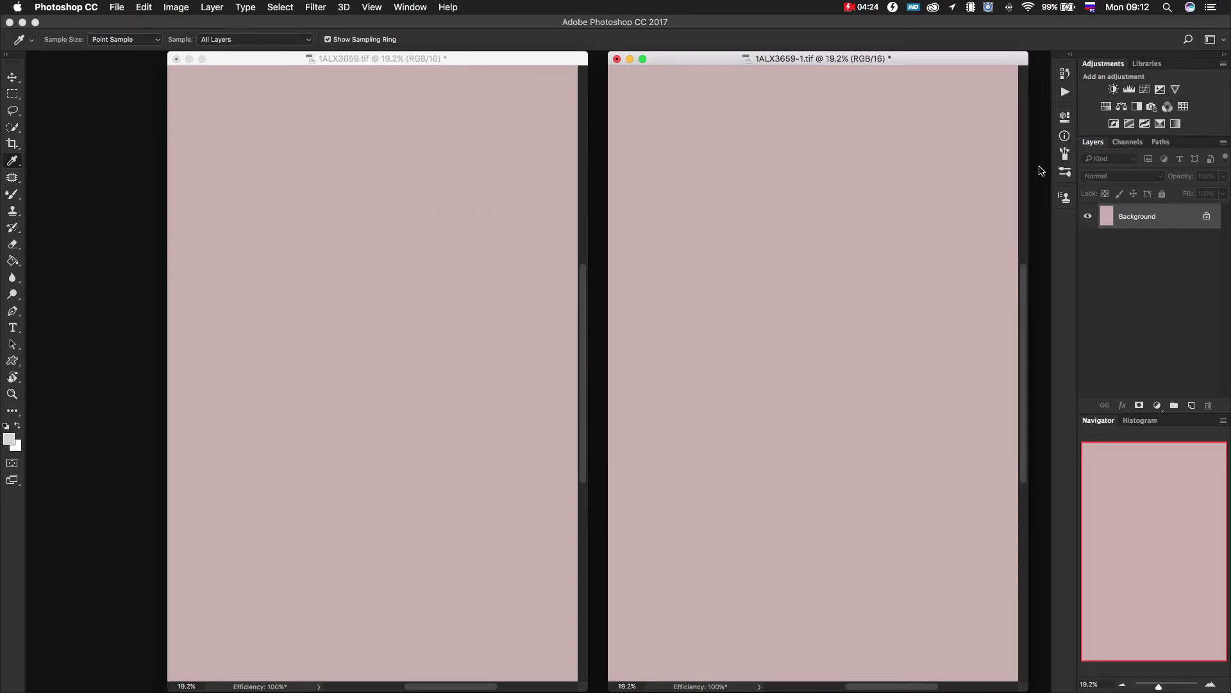
{"action": "left_click", "coordinate": [1065, 91]}
Step: Revert both documents to their Open history state, removing the average blur
{"action": "left_click", "coordinate": [935, 104]}
{"action": "left_click", "coordinate": [530, 58]}
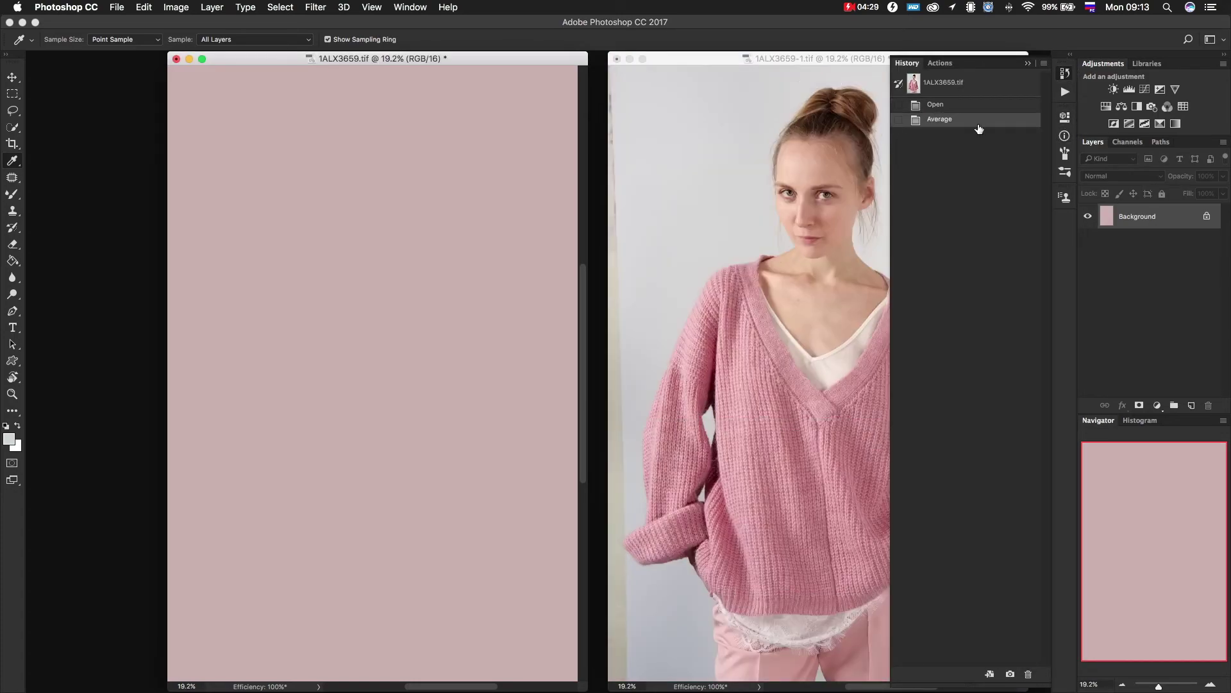
{"action": "left_click", "coordinate": [935, 104]}
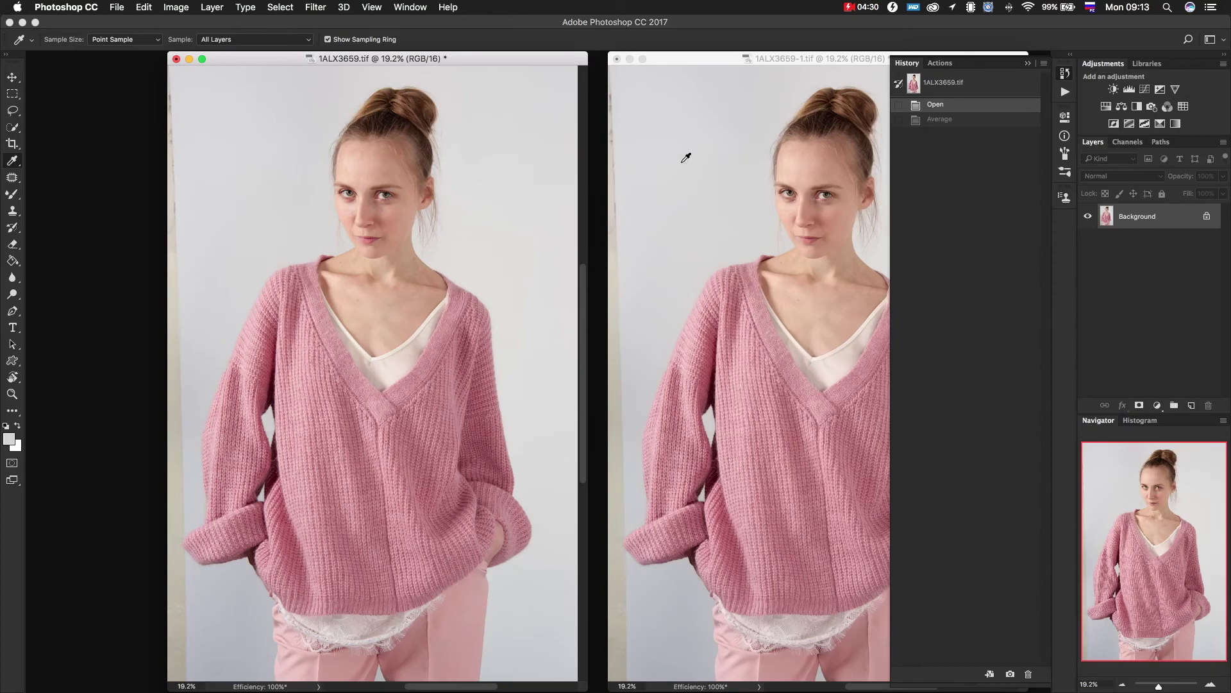
{"action": "left_click", "coordinate": [1065, 75]}
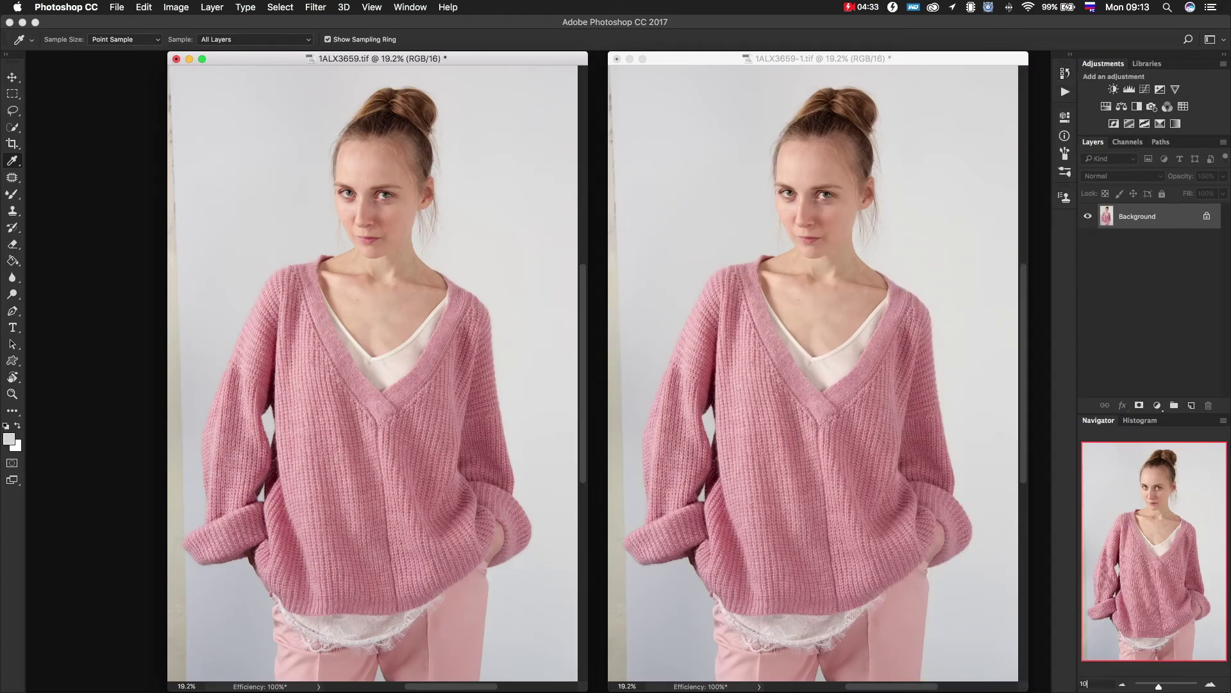
{"action": "type", "text": "100"}
Step: Zoom both portraits to 100% in Navigator and centre each view on the face
{"action": "key", "text": "Return"}
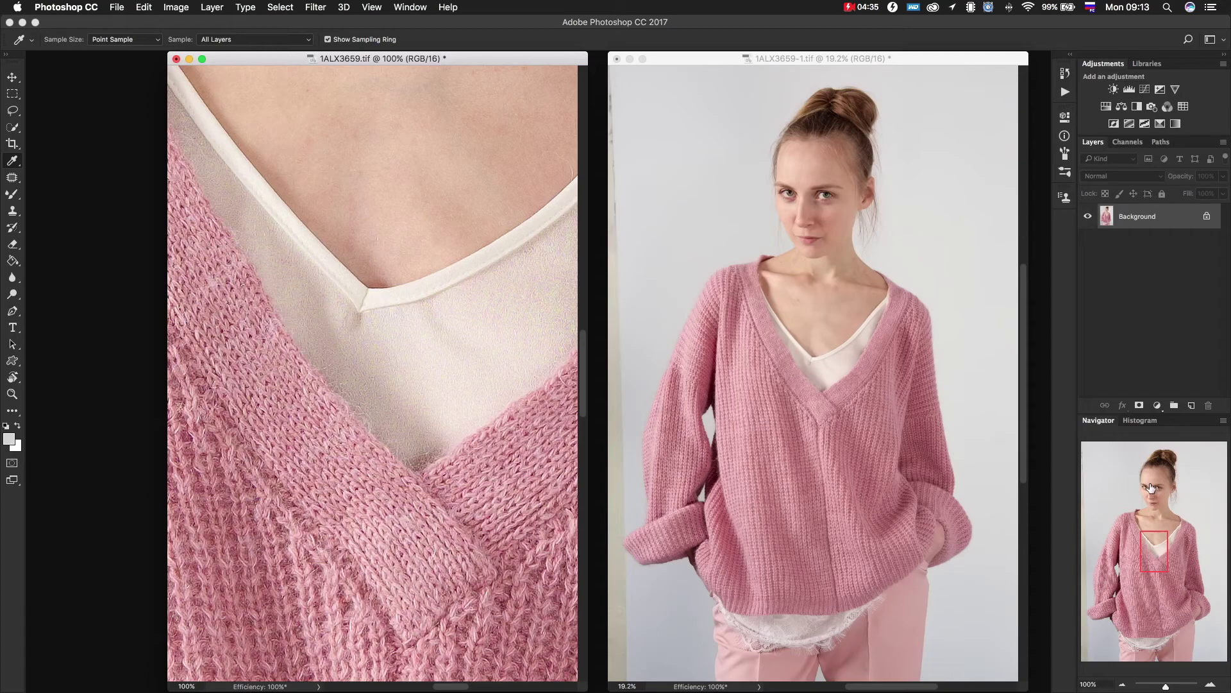
{"action": "left_click", "coordinate": [1153, 488]}
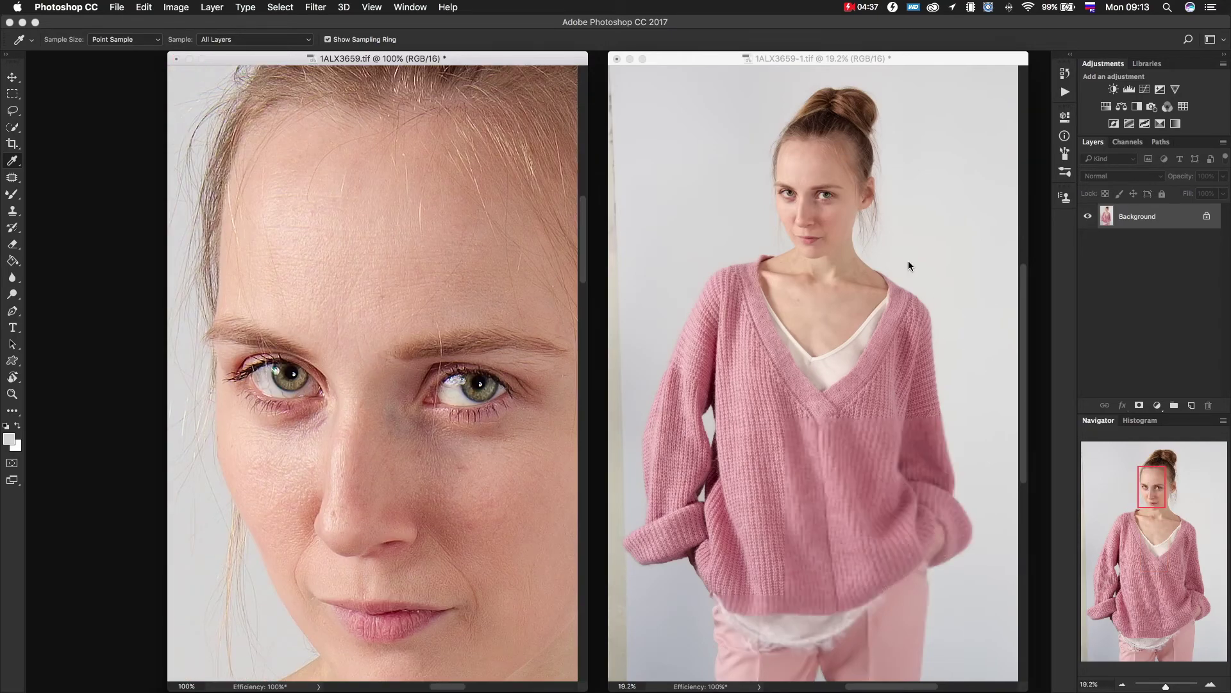
{"action": "left_click", "coordinate": [844, 59]}
{"action": "left_click", "coordinate": [1094, 684]}
{"action": "type", "text": "1"}
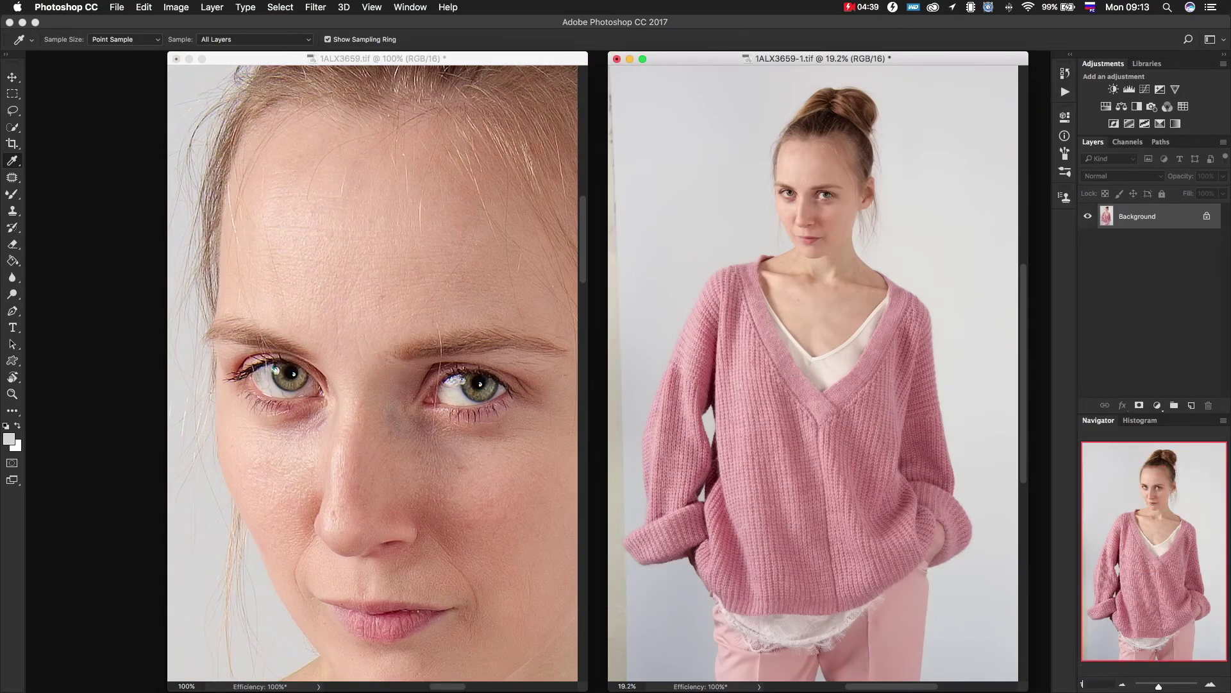
{"action": "type", "text": "00"}
{"action": "key", "text": "Return"}
{"action": "left_click", "coordinate": [1145, 491]}
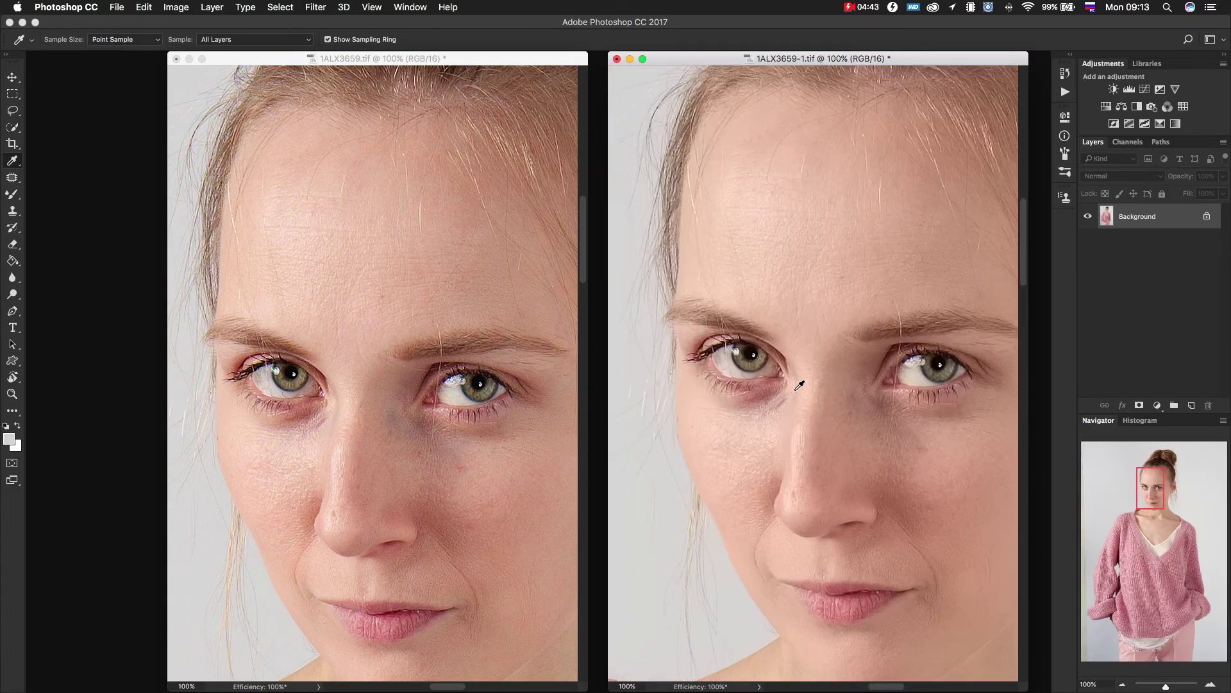
{"action": "left_click", "coordinate": [13, 78]}
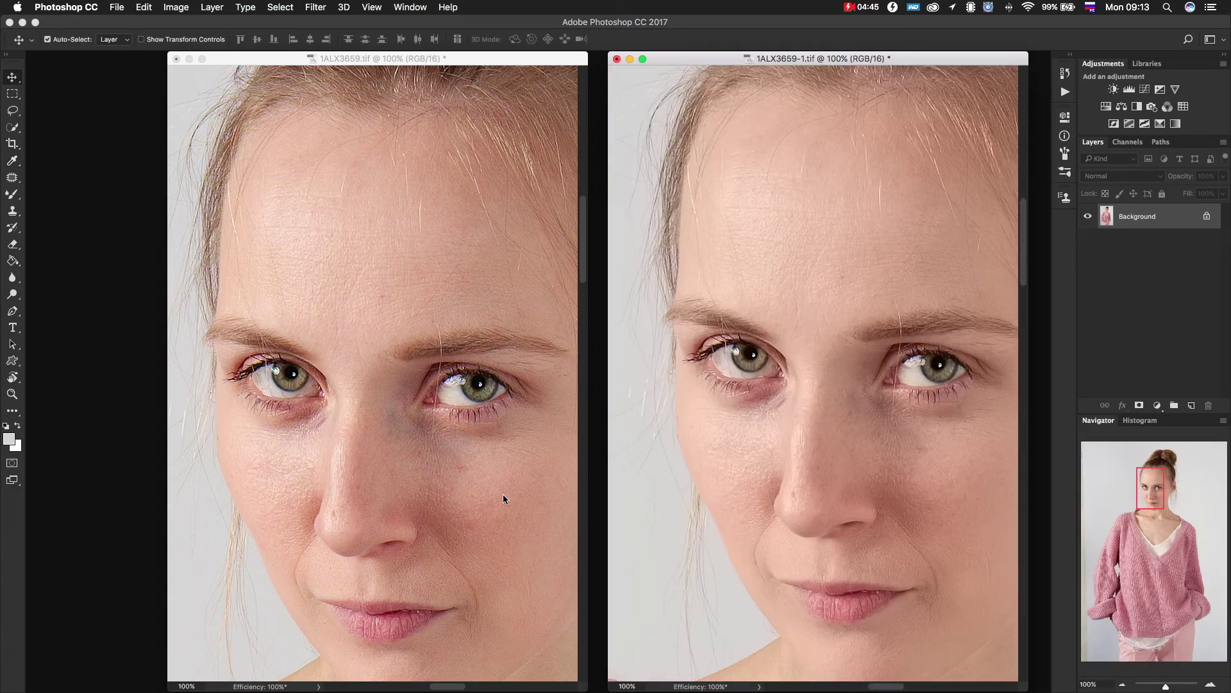